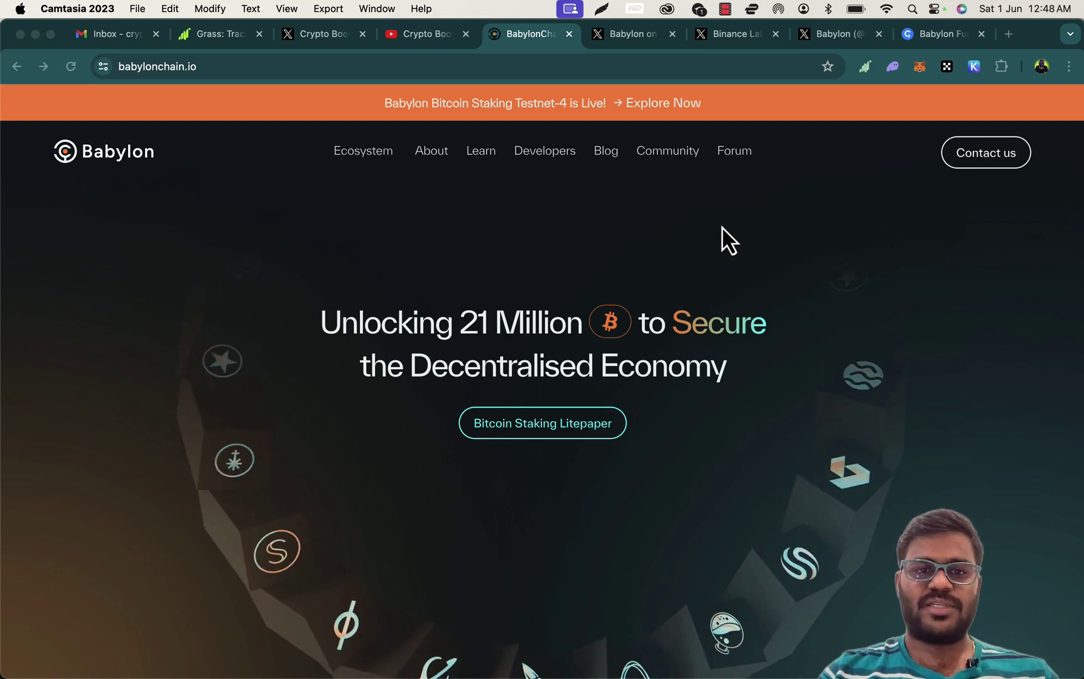
Step: Scroll the Babylon homepage from the hero headline down to the Stake, Secure, Earn section
scroll(726, 240, "down", 3)
scroll(726, 240, "down", 1)
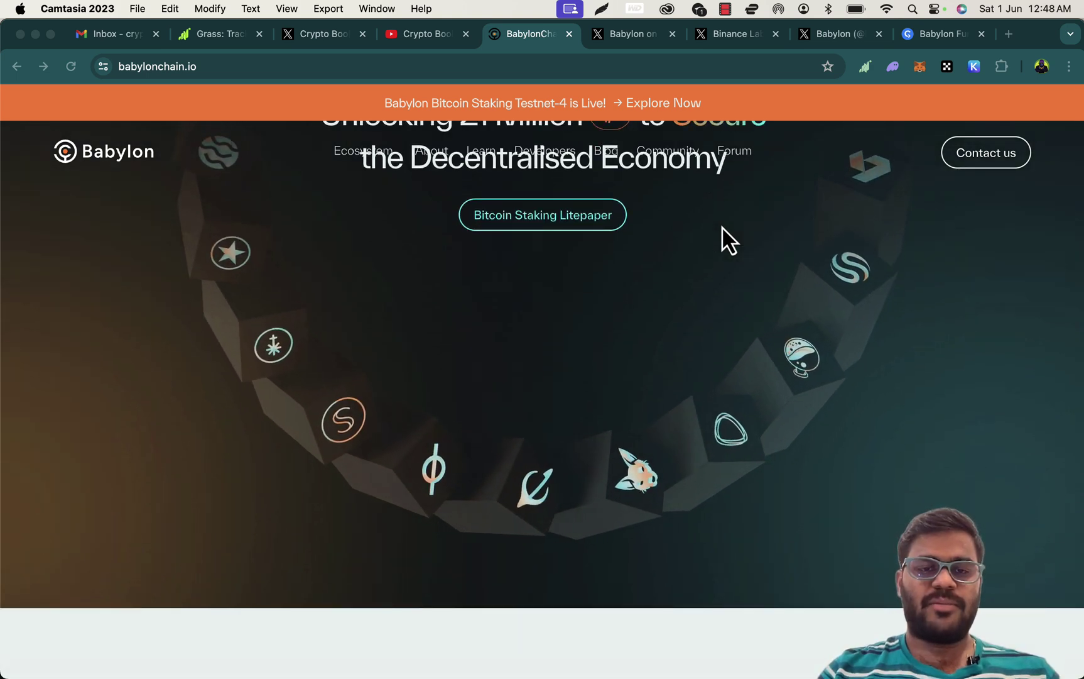
scroll(723, 227, "up", 3)
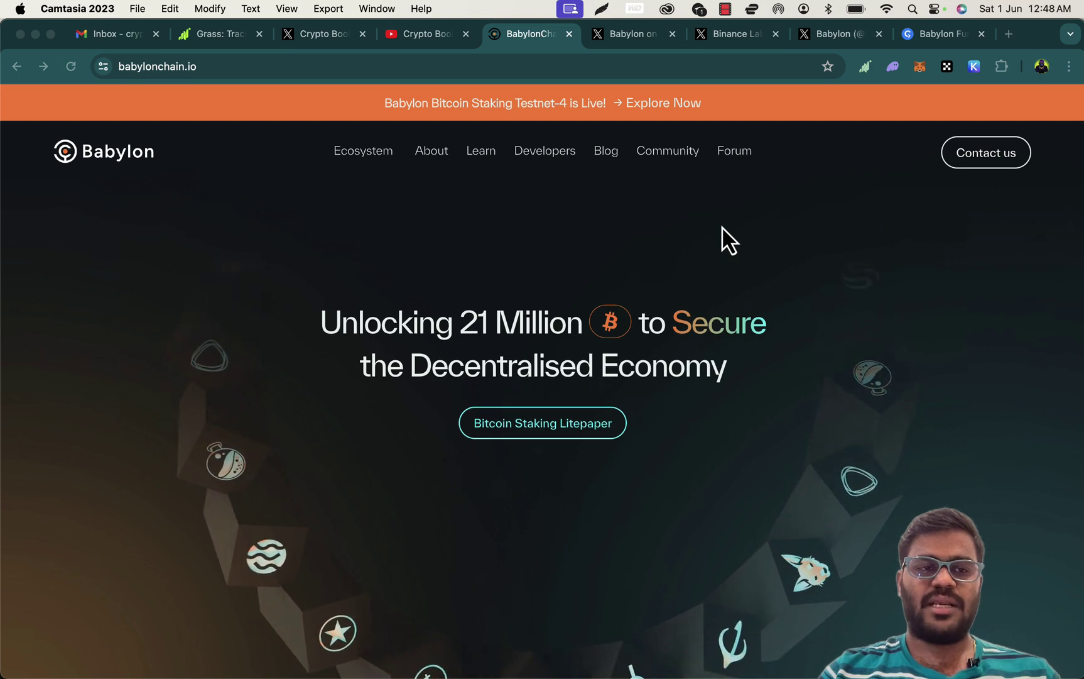
scroll(722, 227, "down", 10)
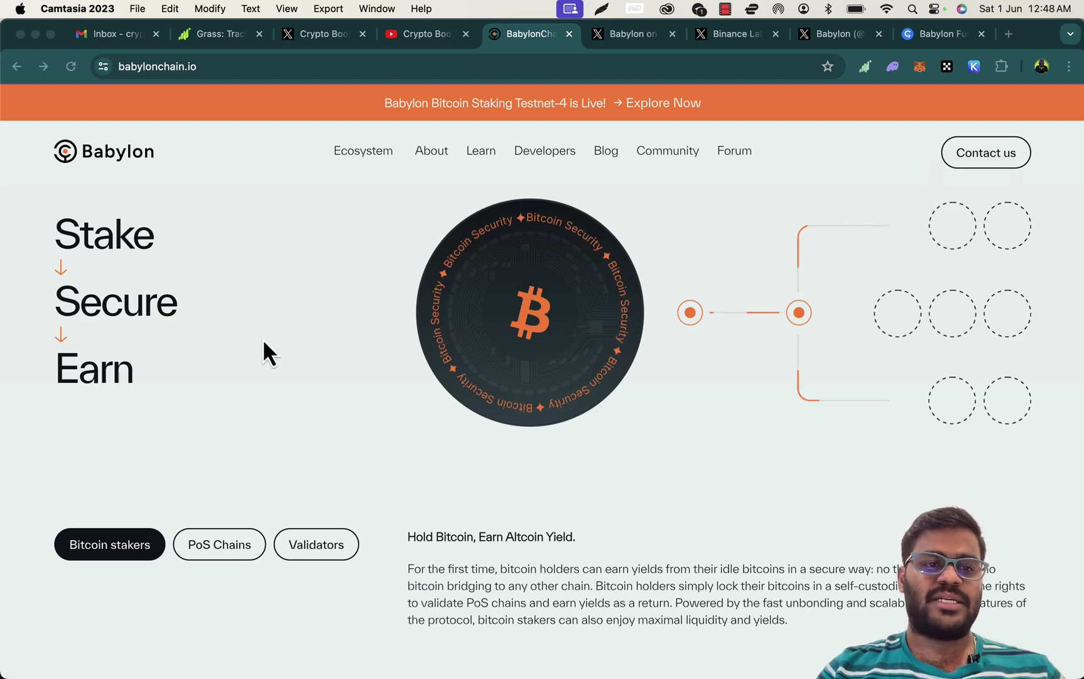
Step: Browse the Explore our Growing ecosystem partner cards on the Babylon homepage
scroll(132, 402, "down", 6)
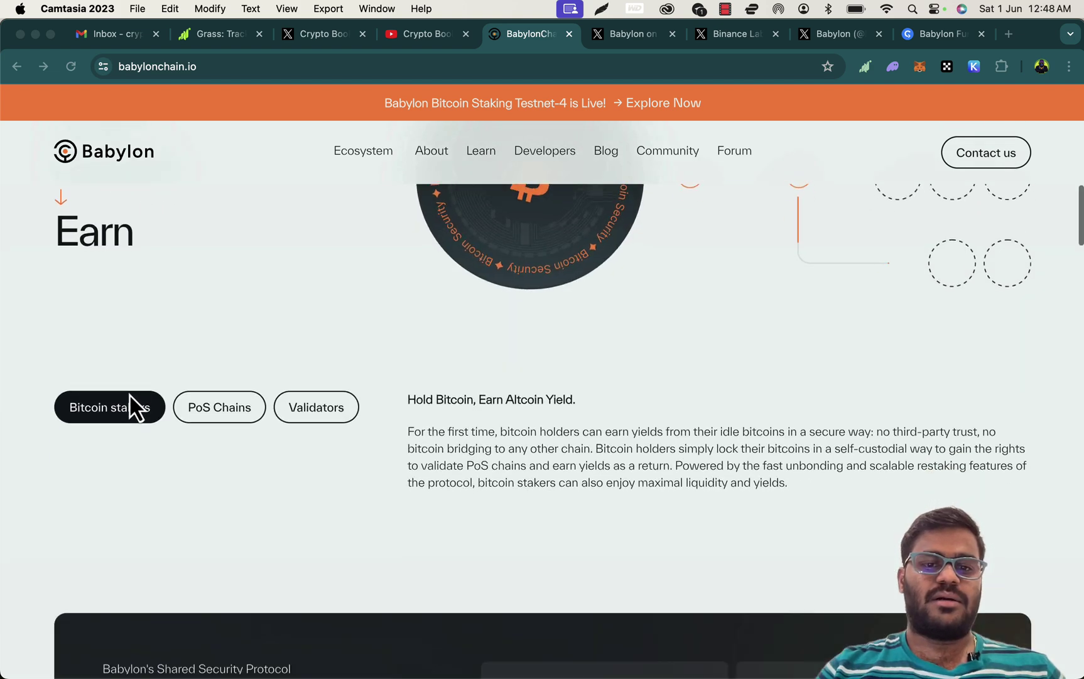
scroll(129, 393, "down", 4)
scroll(130, 394, "up", 2)
scroll(130, 393, "down", 5)
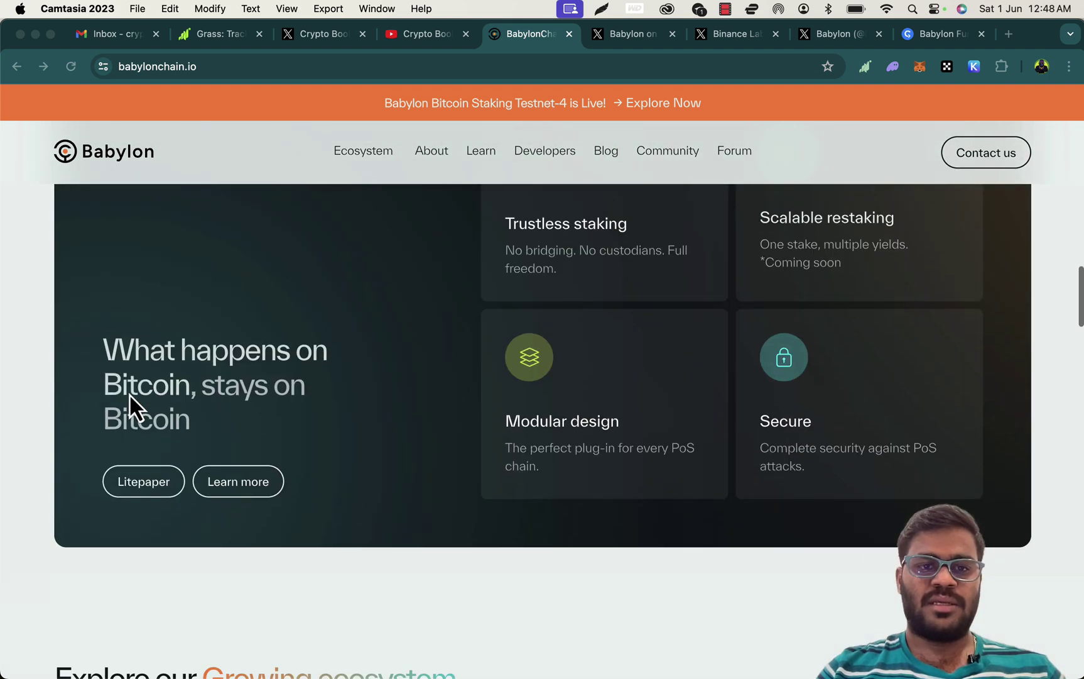
scroll(129, 393, "down", 7)
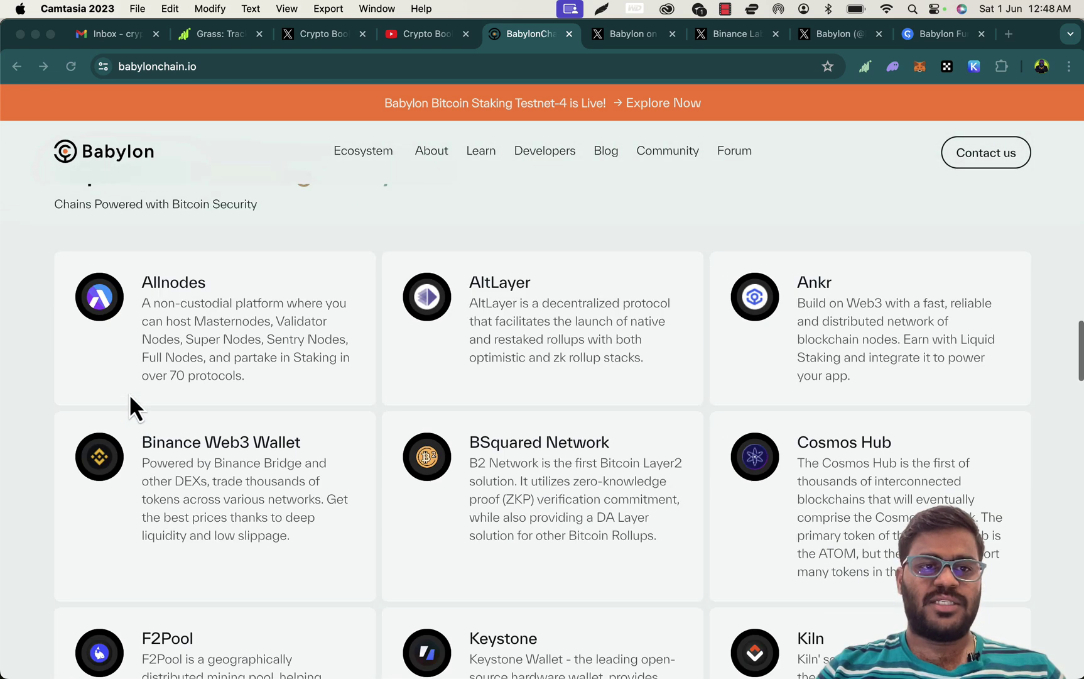
scroll(129, 393, "up", 1)
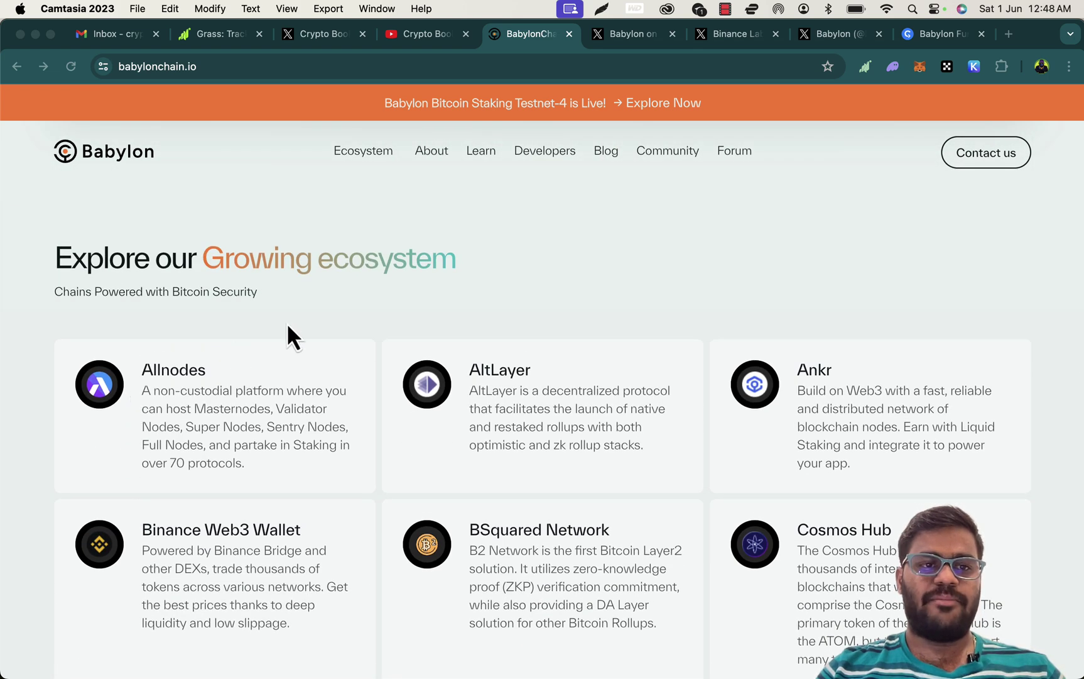
scroll(288, 325, "down", 3)
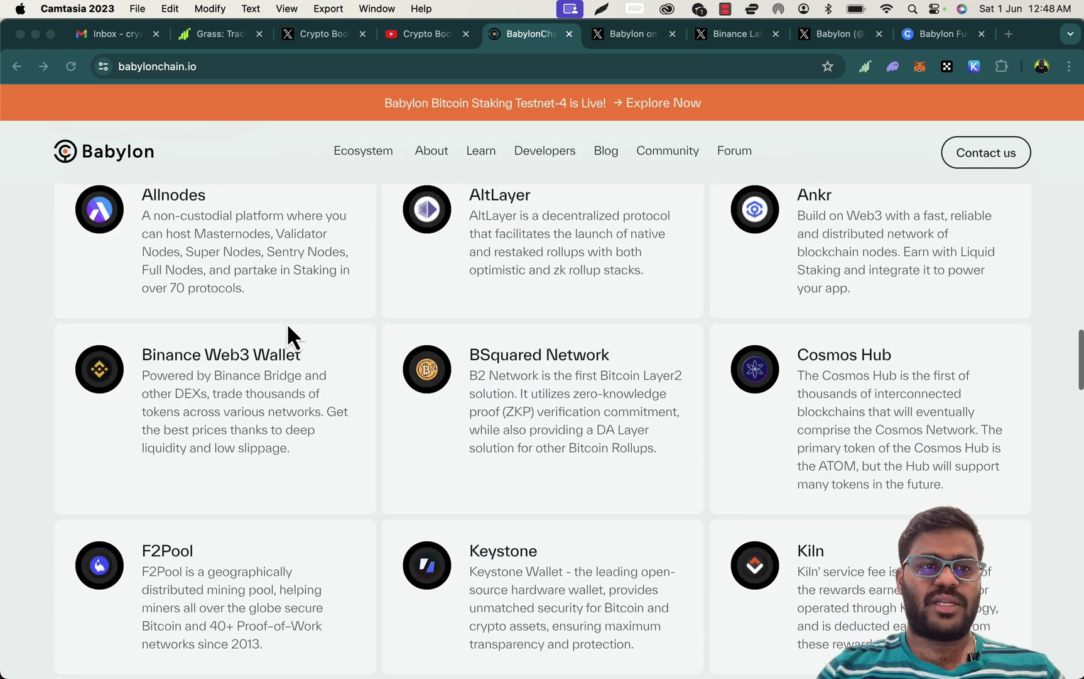
scroll(287, 325, "up", 1)
scroll(288, 326, "down", 20)
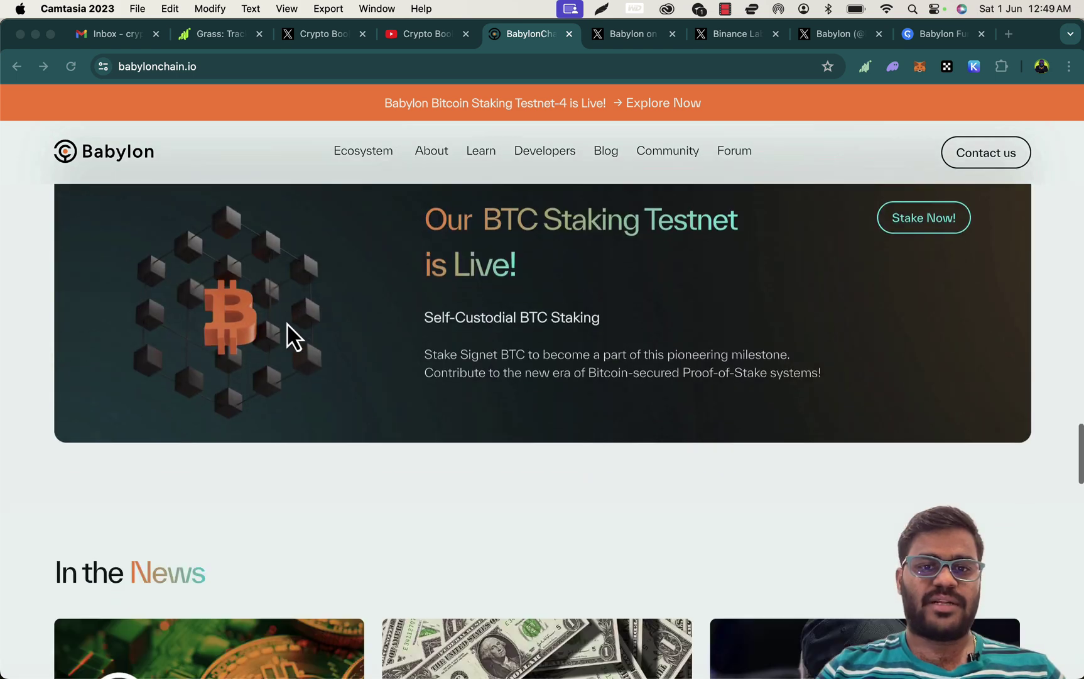
Step: Scroll back up and open the X post on Babylon's $70M Paradigm-led raise
scroll(288, 326, "down", 3)
scroll(288, 326, "up", 15)
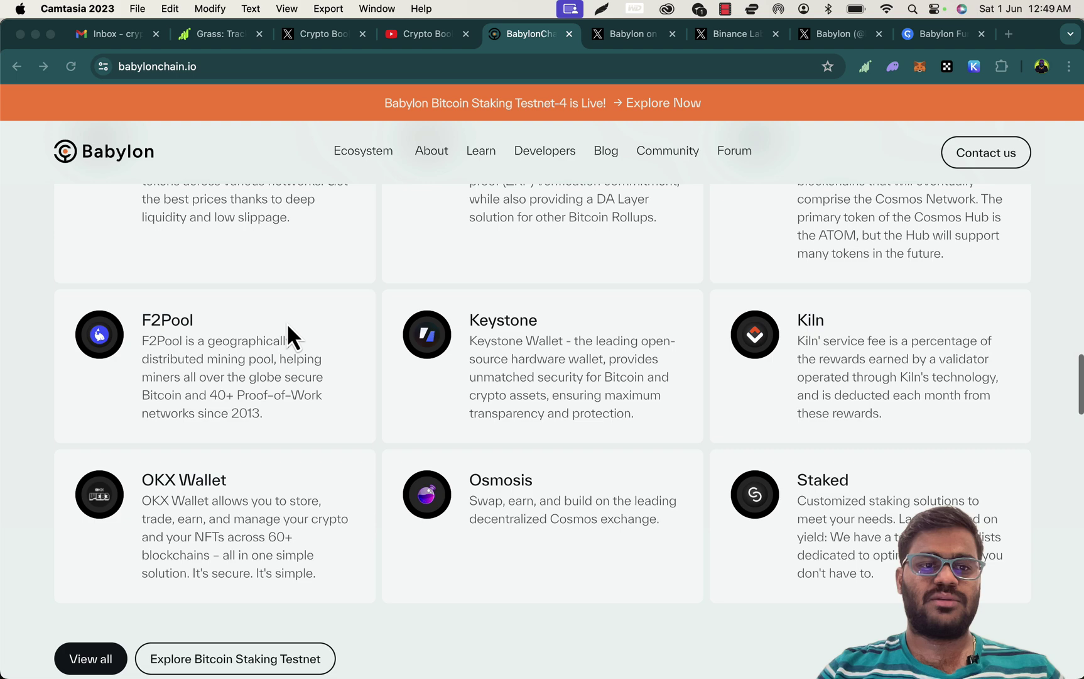
scroll(288, 326, "up", 4)
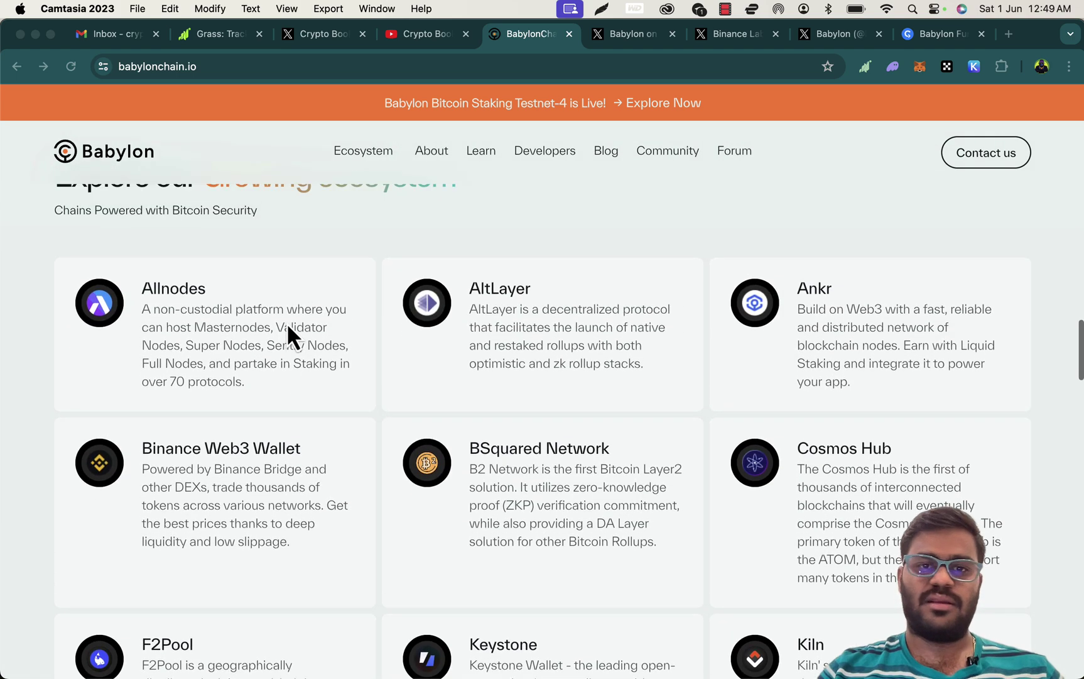
scroll(288, 326, "down", 8)
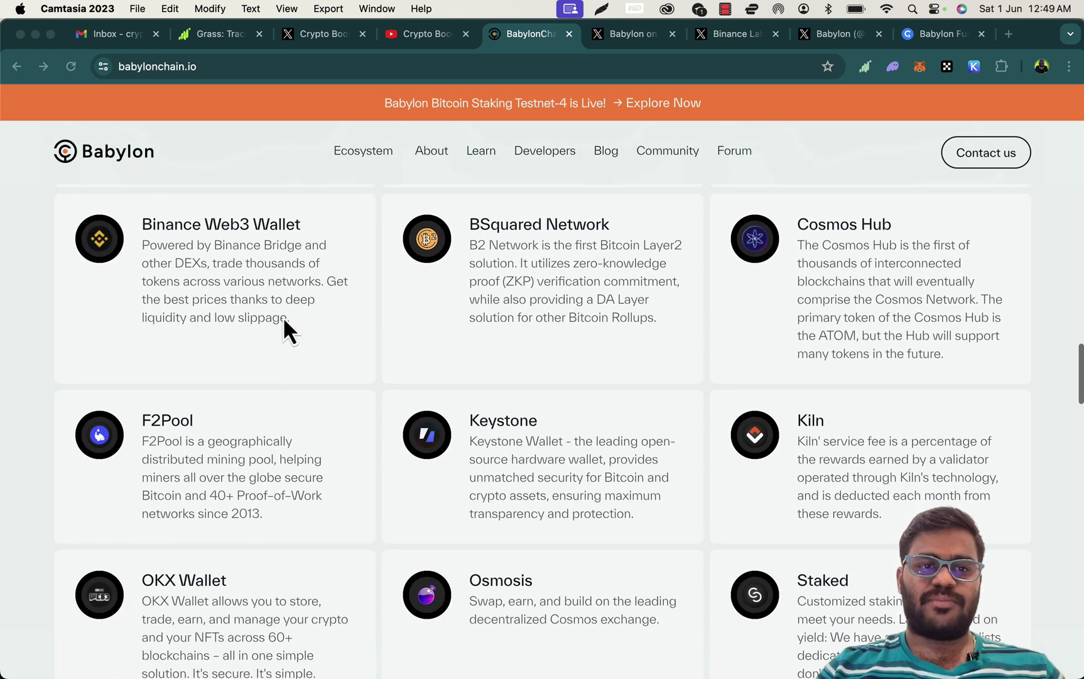
scroll(386, 313, "up", 11)
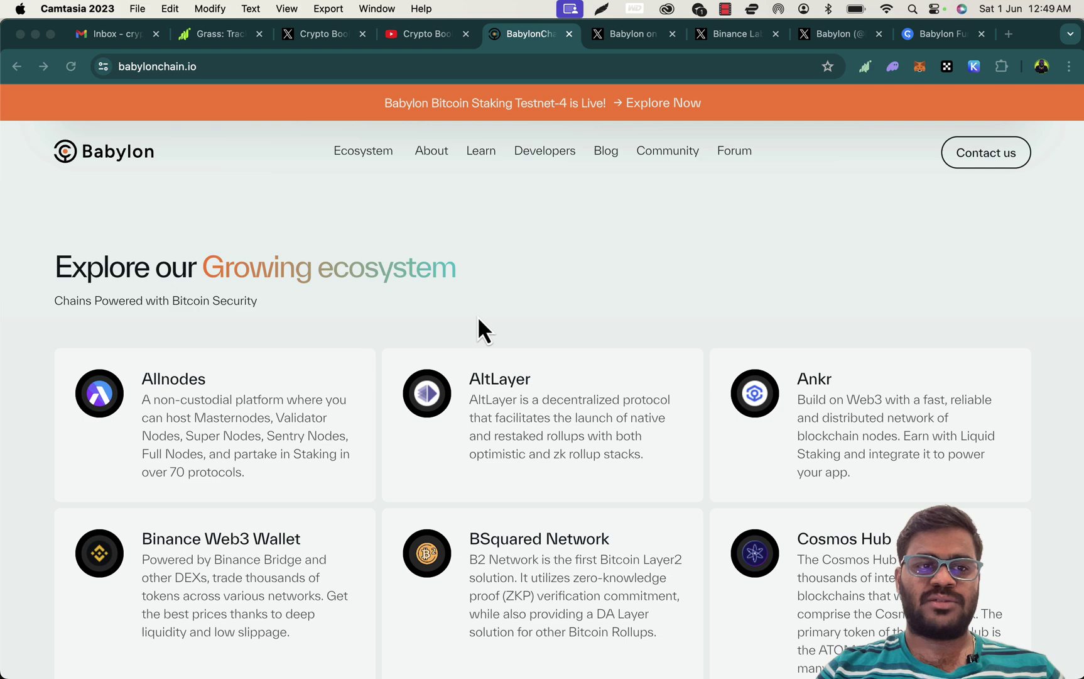
scroll(478, 315, "up", 8)
left_click(618, 36)
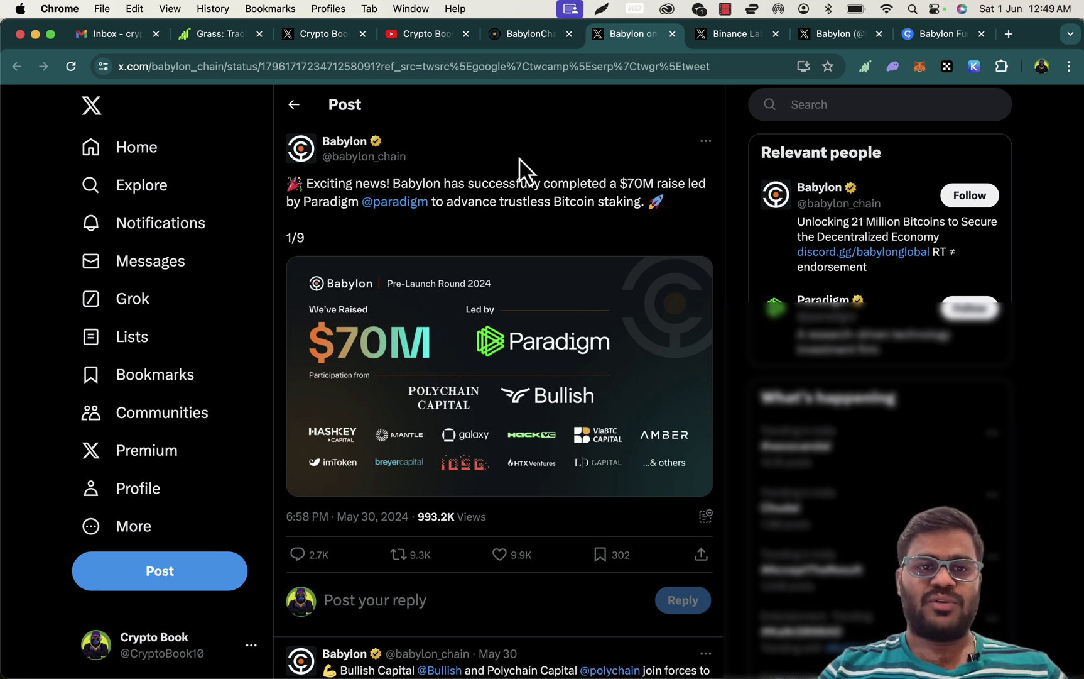
Step: Read the $70M raise thread, view the Binance Labs investment post, then return to the Babylon thread
scroll(503, 201, "down", 3)
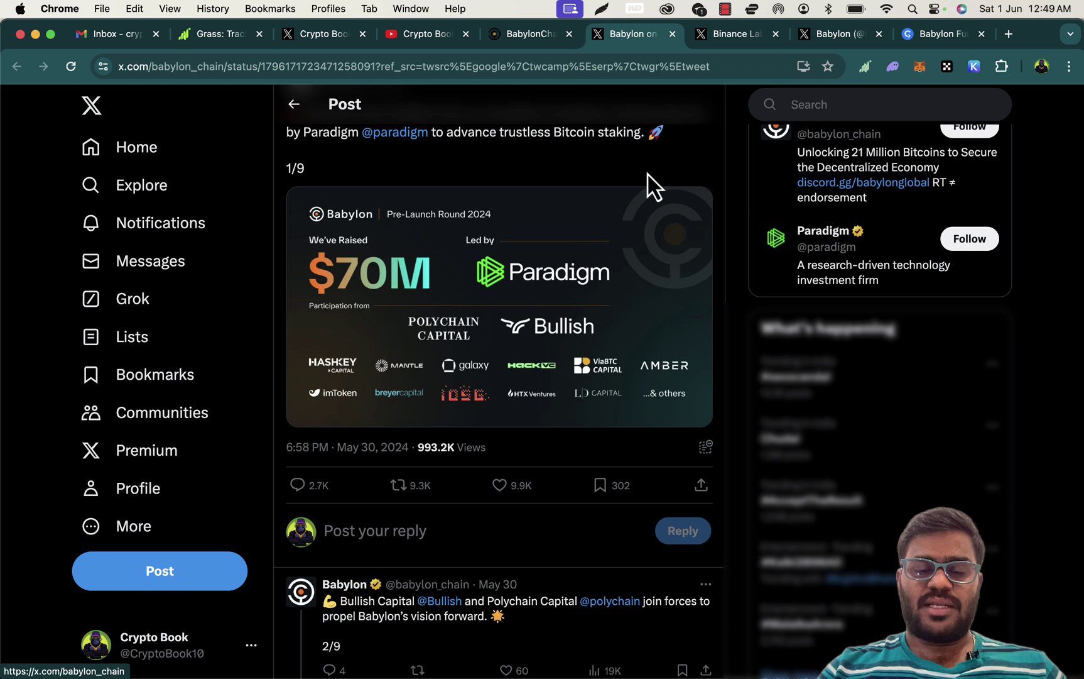
scroll(653, 185, "down", 2)
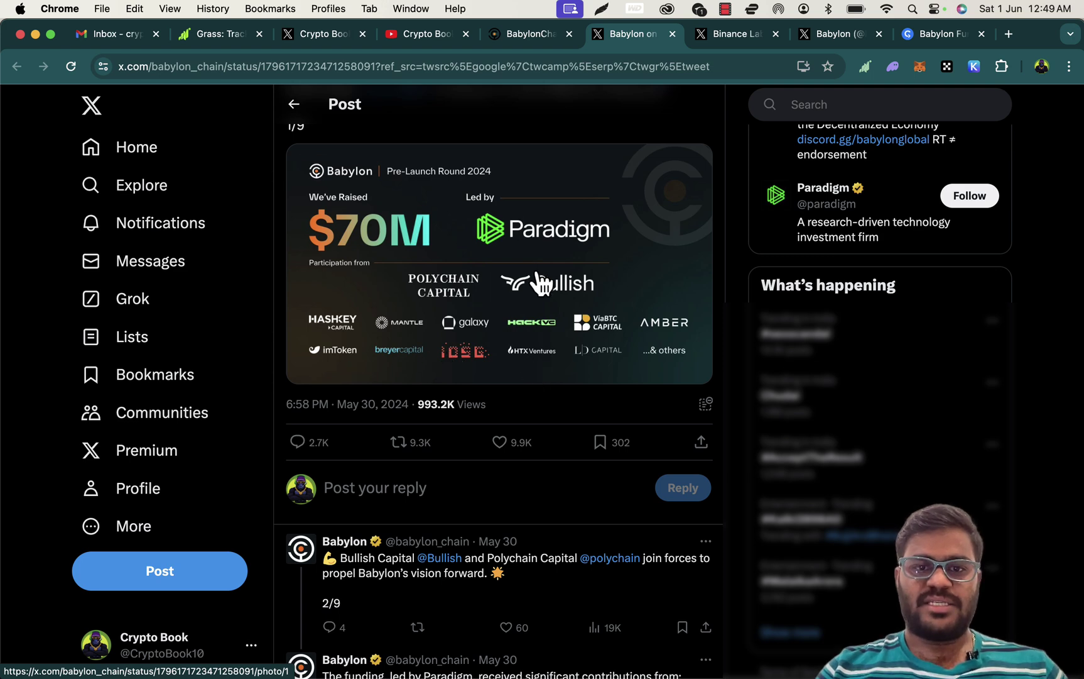
left_click(739, 34)
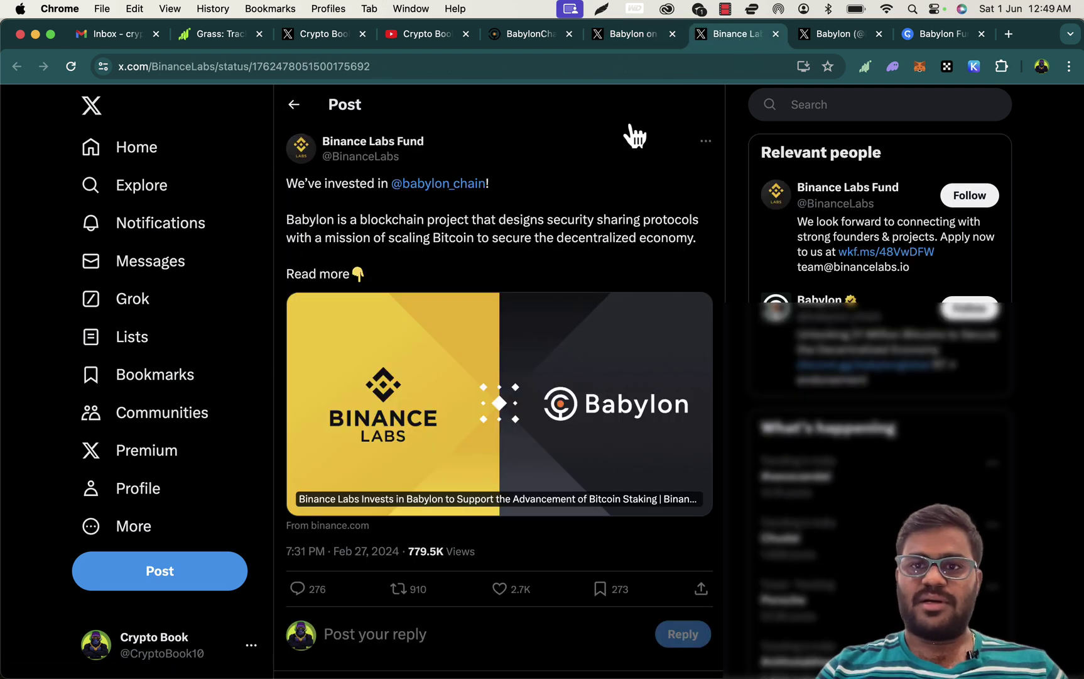
scroll(617, 183, "down", 3)
scroll(591, 189, "up", 3)
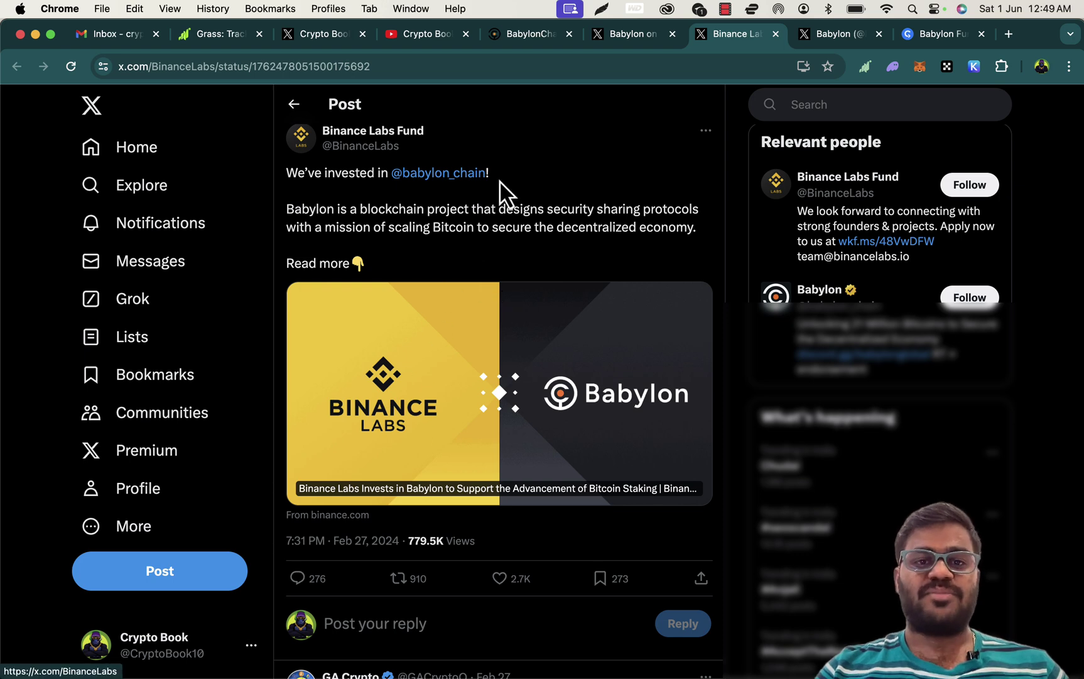
left_click(620, 39)
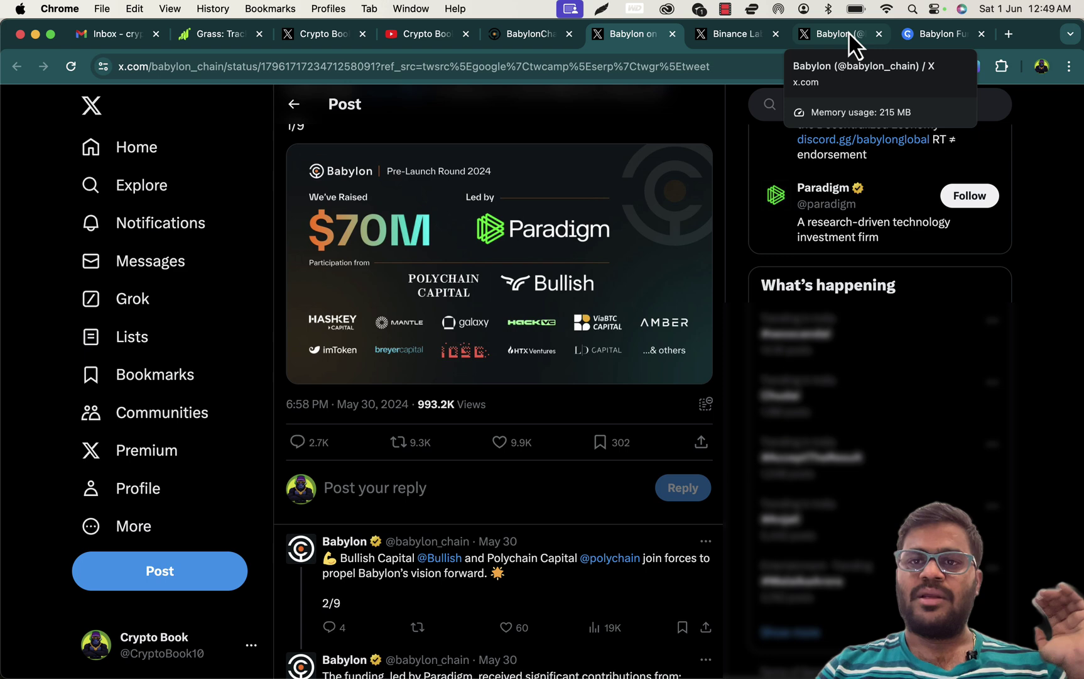
left_click(914, 36)
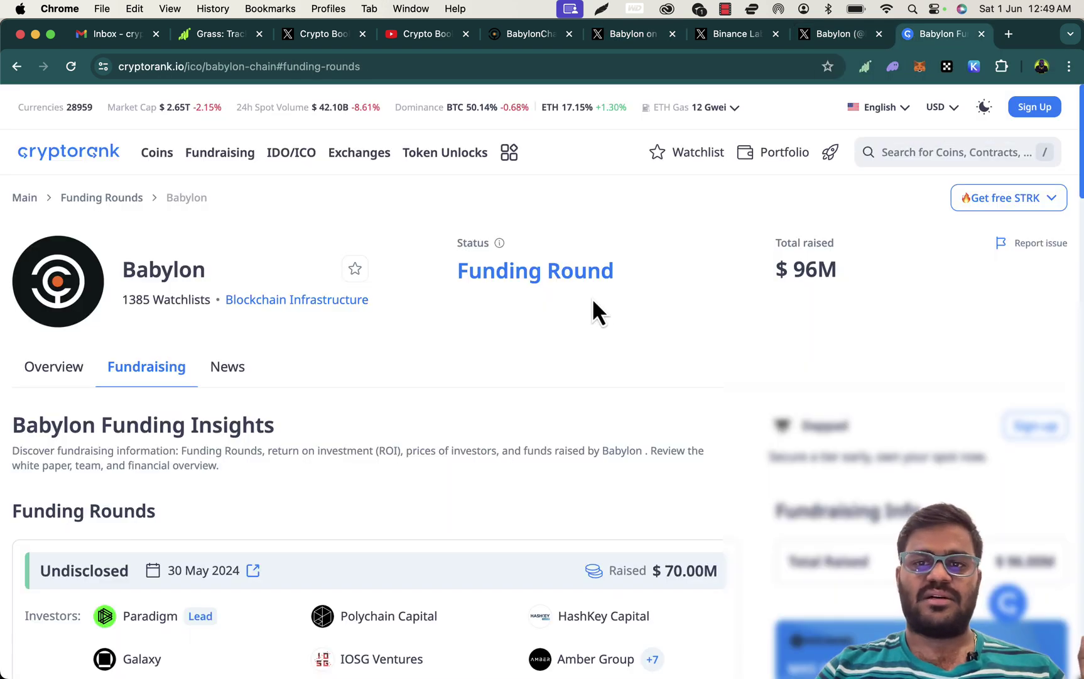
left_click(617, 44)
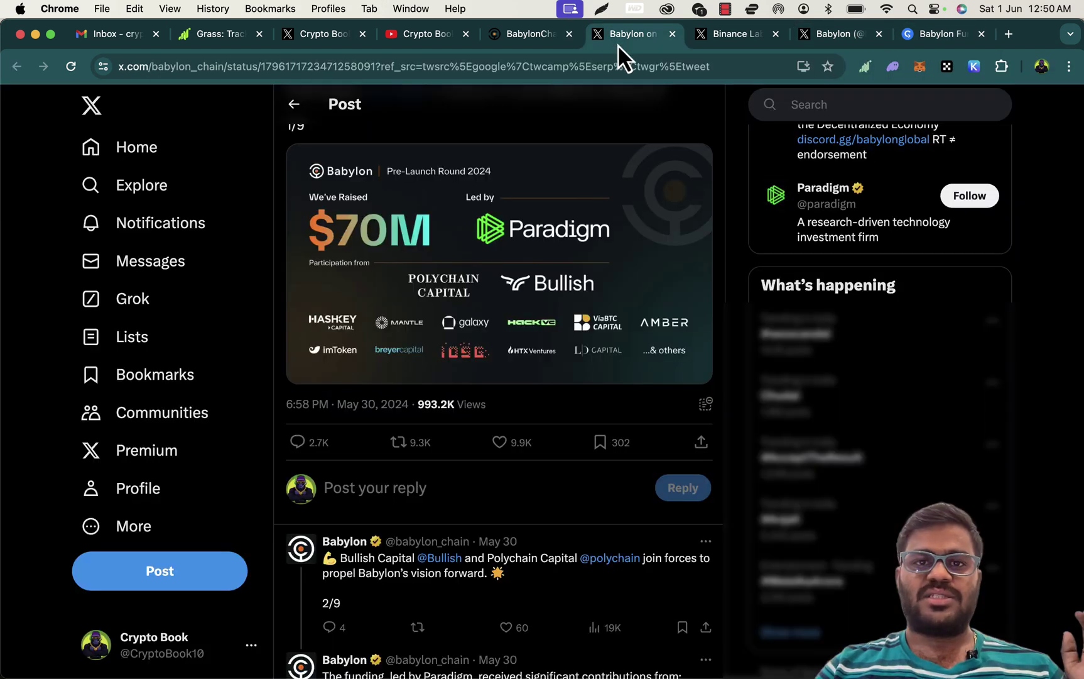
left_click(934, 42)
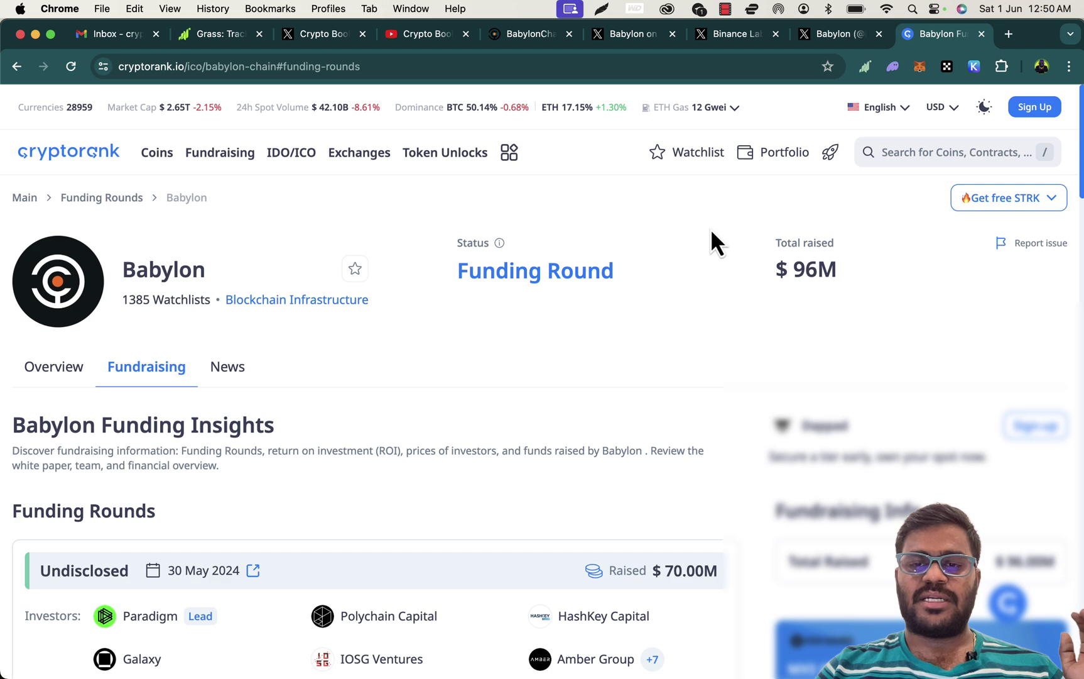
scroll(793, 214, "down", 3)
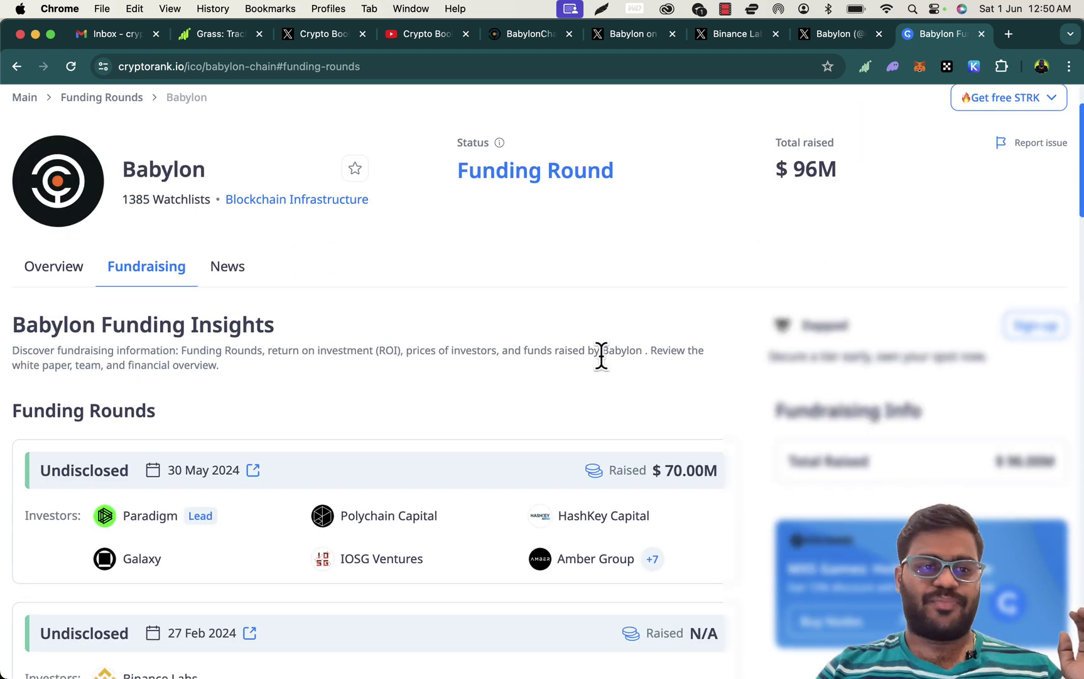
scroll(601, 356, "down", 3)
scroll(683, 382, "down", 3)
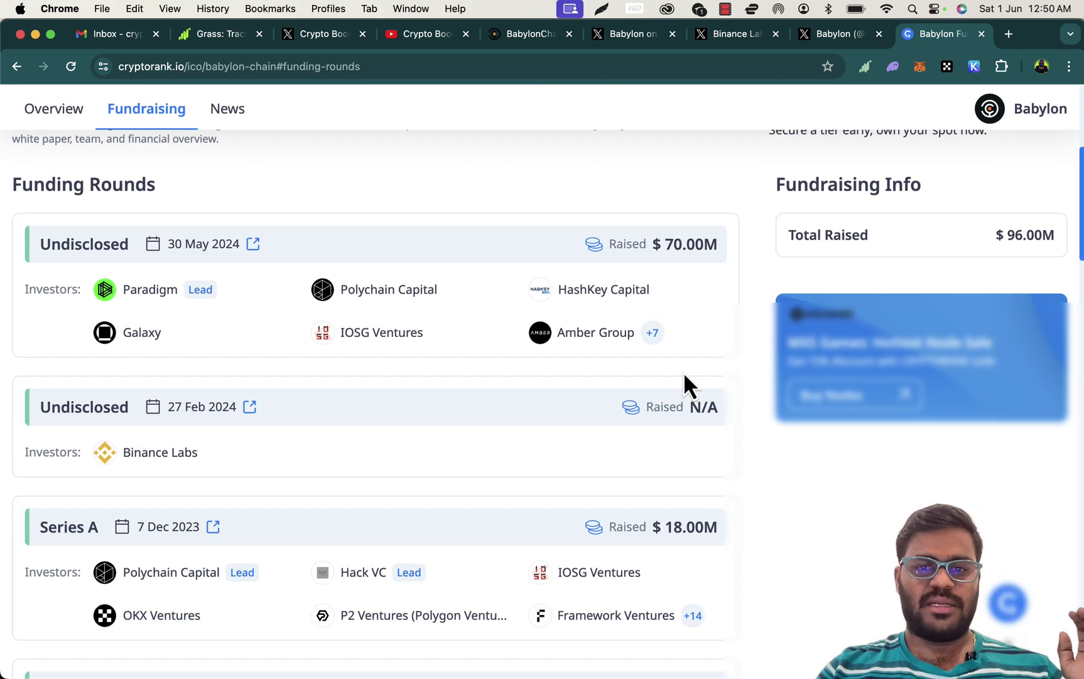
scroll(685, 438, "down", 3)
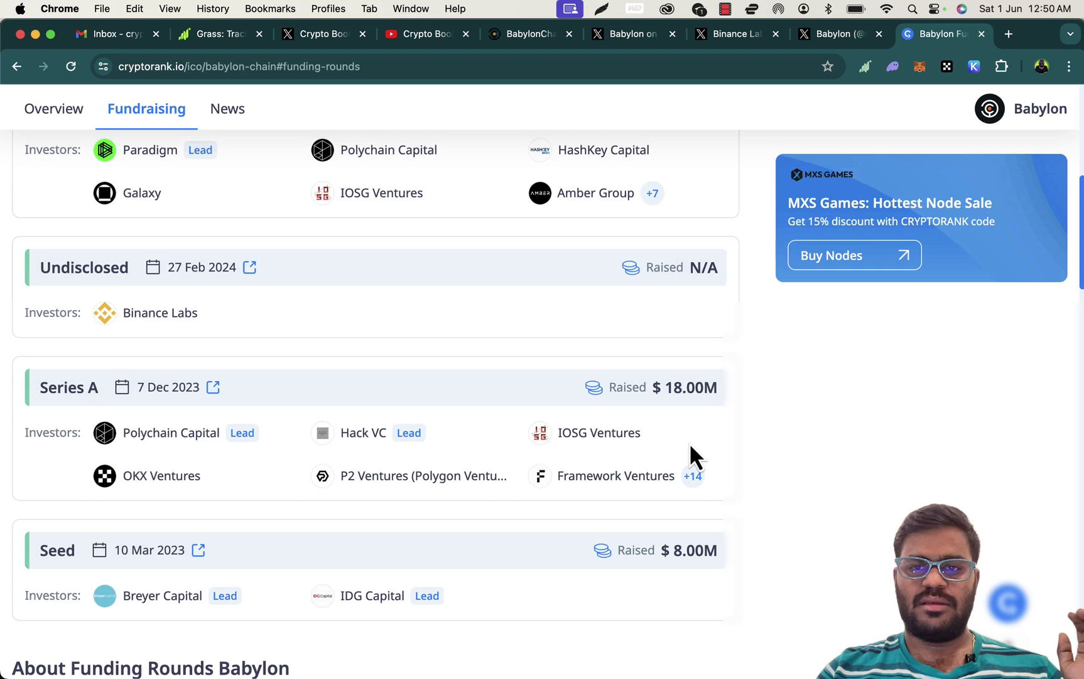
scroll(695, 456, "up", 3)
scroll(690, 442, "up", 5)
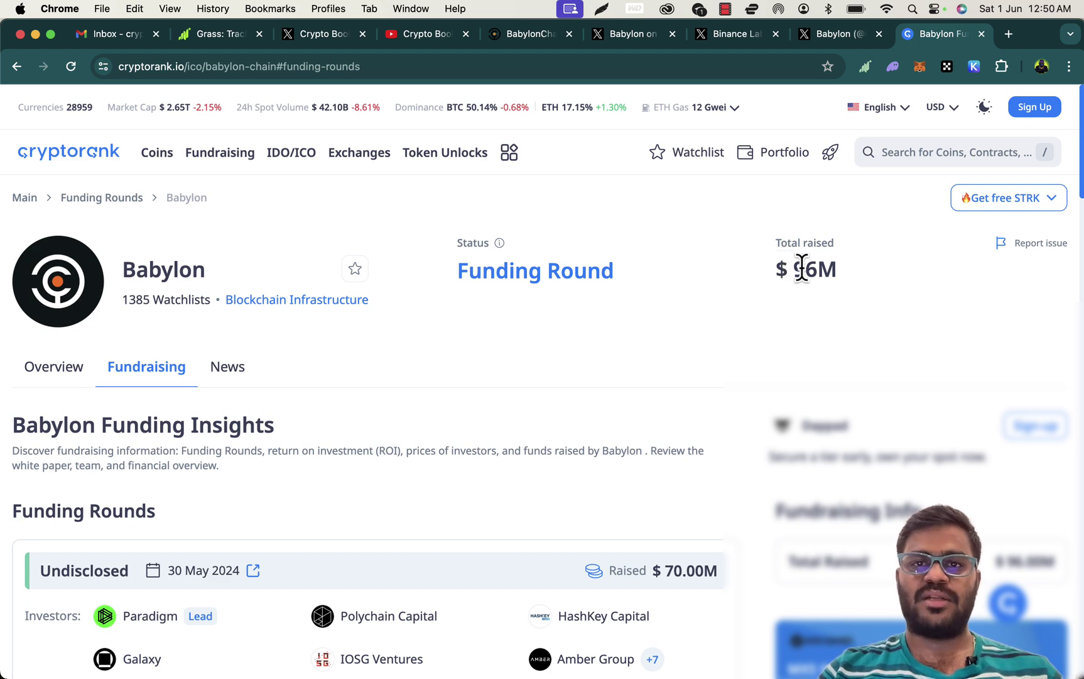
Step: Revisit the $70M and Binance Labs posts, then return to the babylonchain.io homepage
left_click(625, 36)
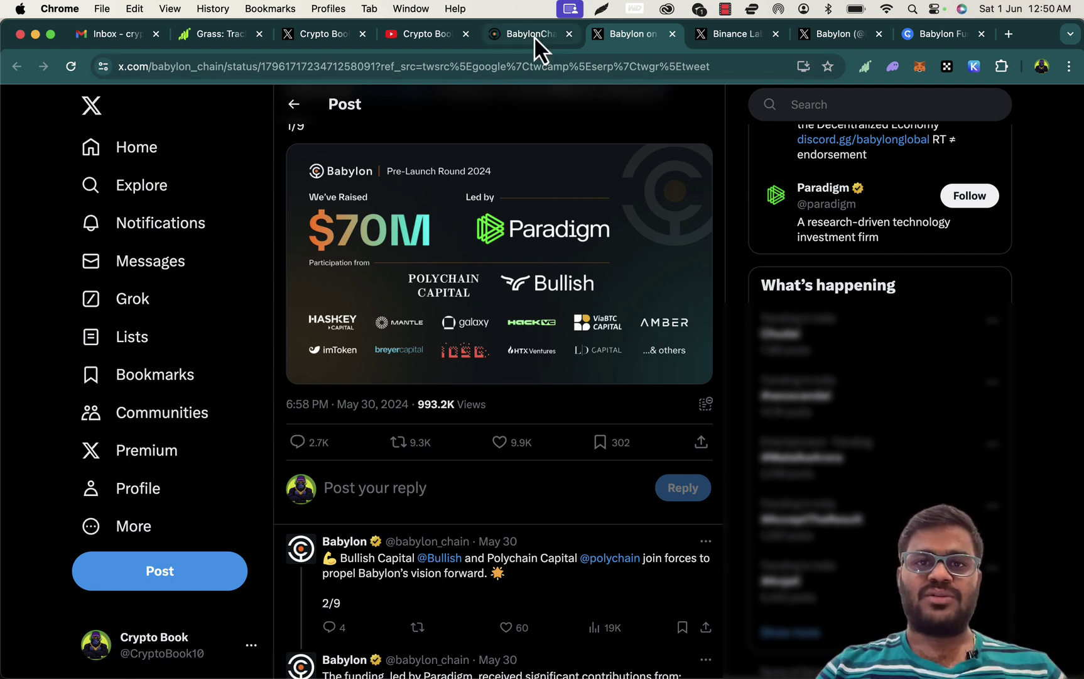
left_click(742, 33)
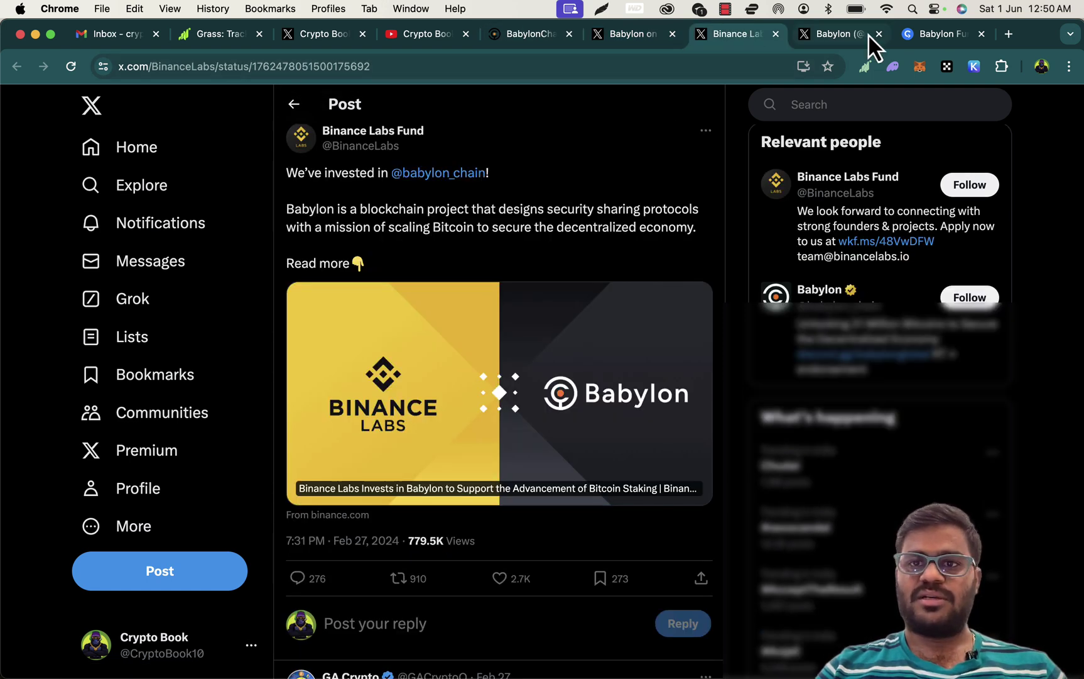
left_click(542, 37)
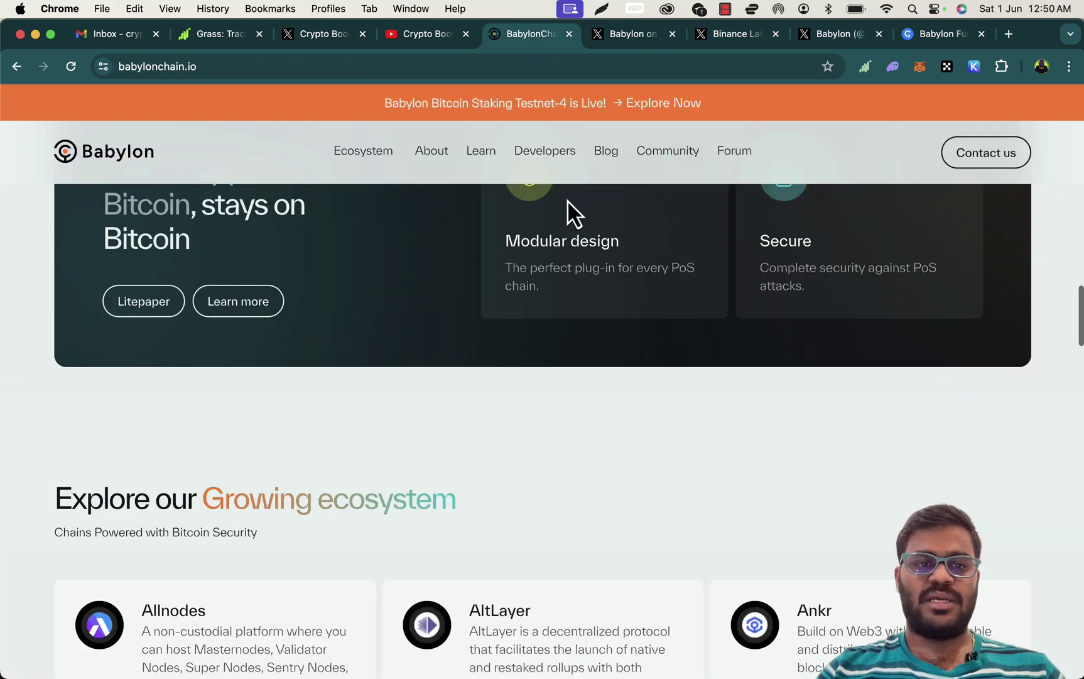
scroll(567, 213, "up", 10)
scroll(578, 212, "down", 1)
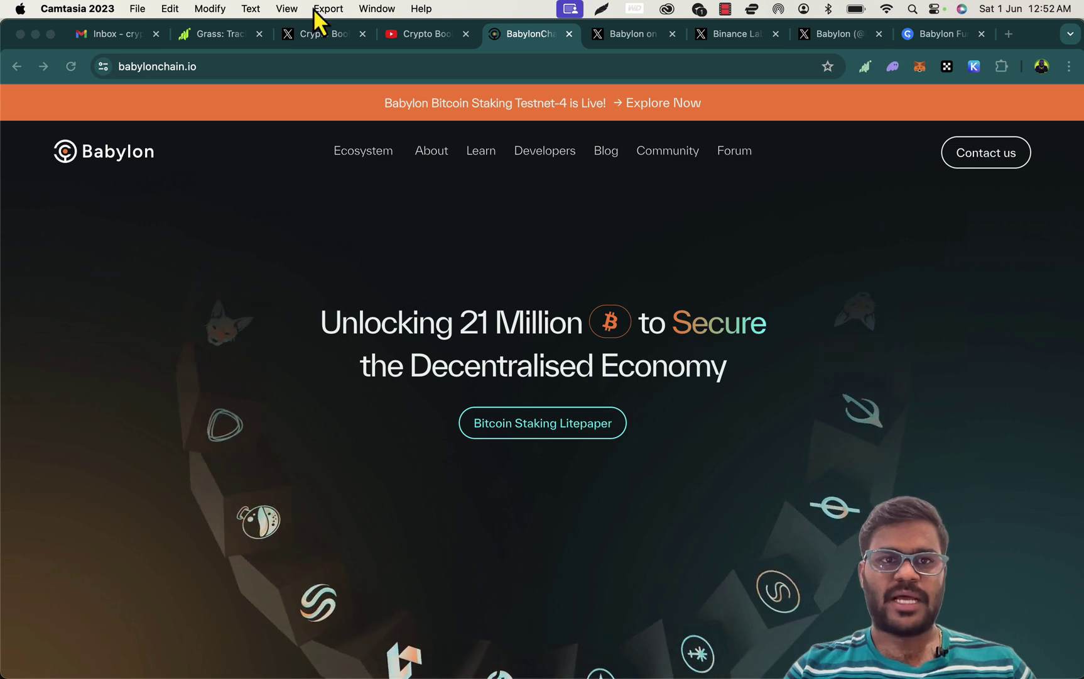
Step: Open the Crypto Book Babylon airdrop thread and read through its posts
left_click(323, 34)
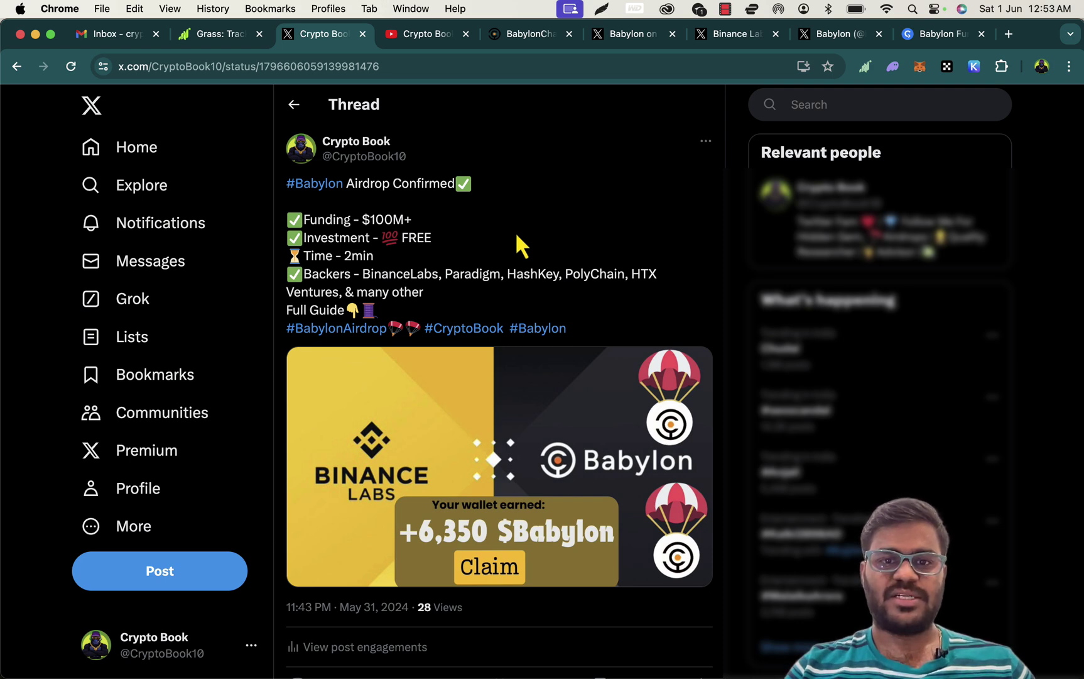
scroll(516, 231, "down", 15)
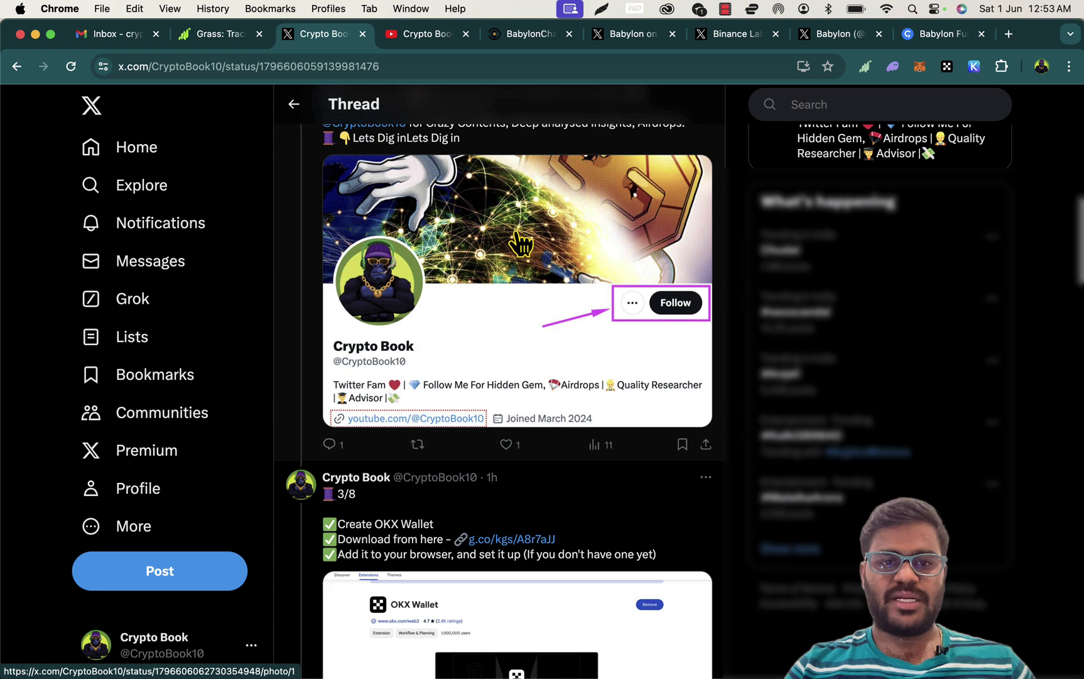
scroll(520, 244, "down", 5)
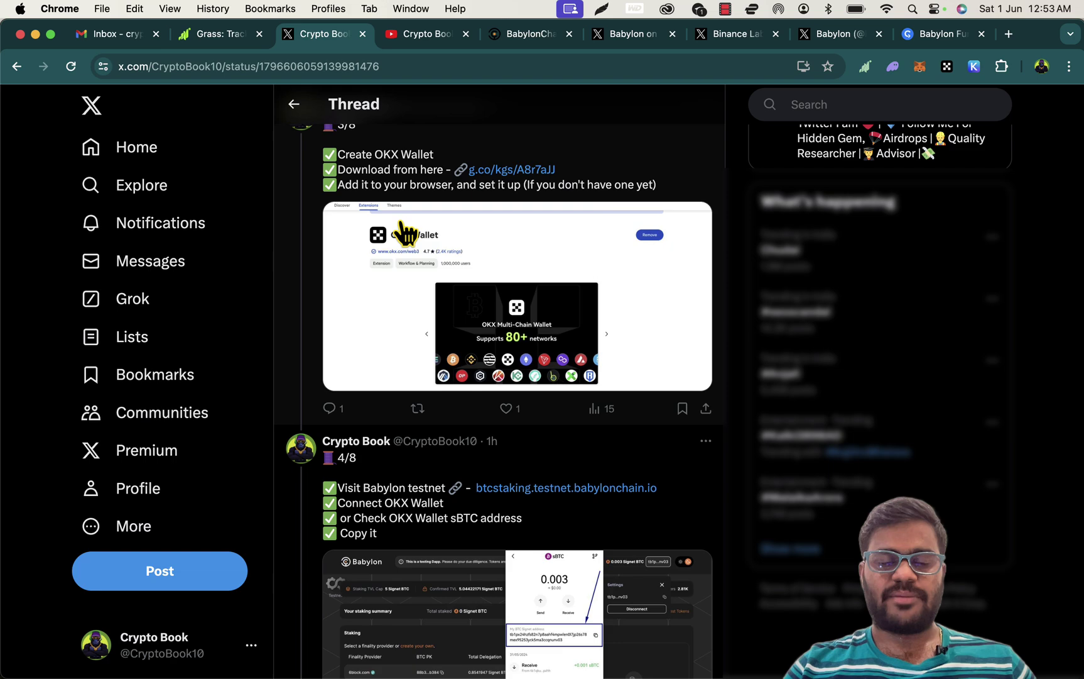
scroll(478, 362, "down", 20)
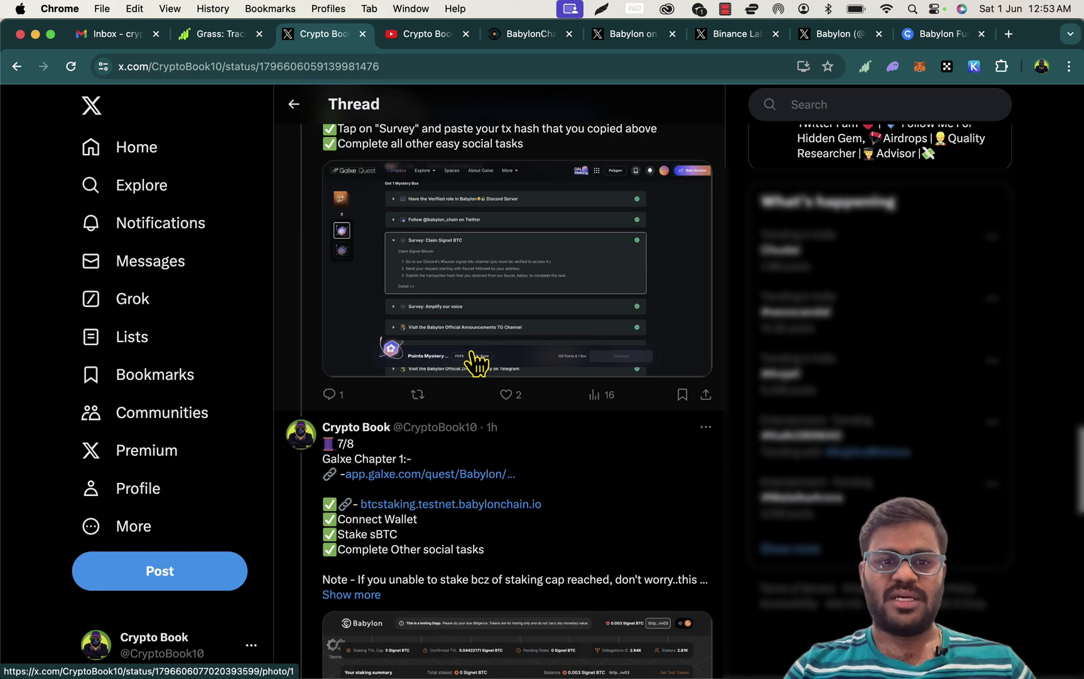
scroll(477, 364, "up", 15)
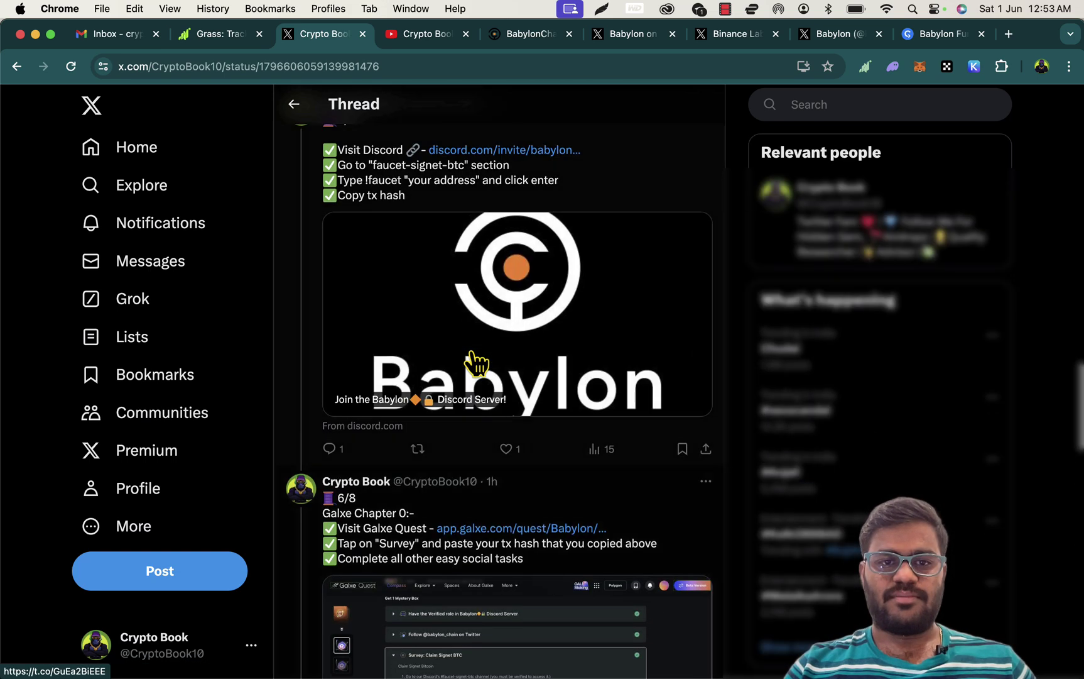
scroll(477, 363, "up", 10)
scroll(477, 363, "down", 5)
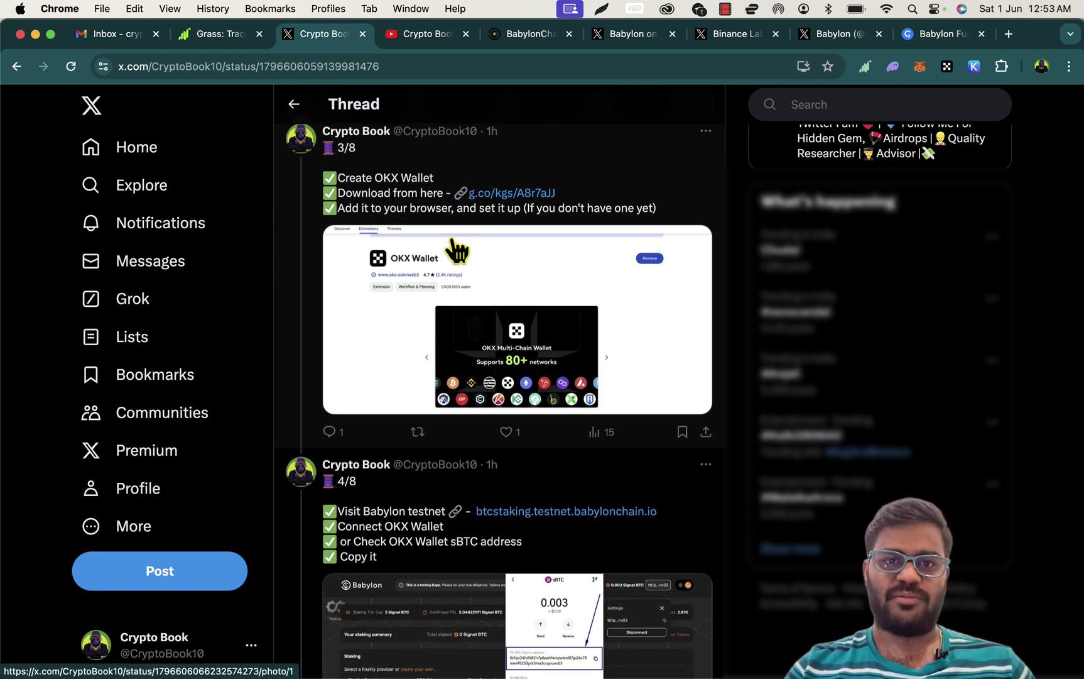
scroll(458, 251, "down", 1)
Step: Check the Discord verified-role task details, then open the OKX Wallet Chrome Web Store listing
scroll(439, 472, "down", 20)
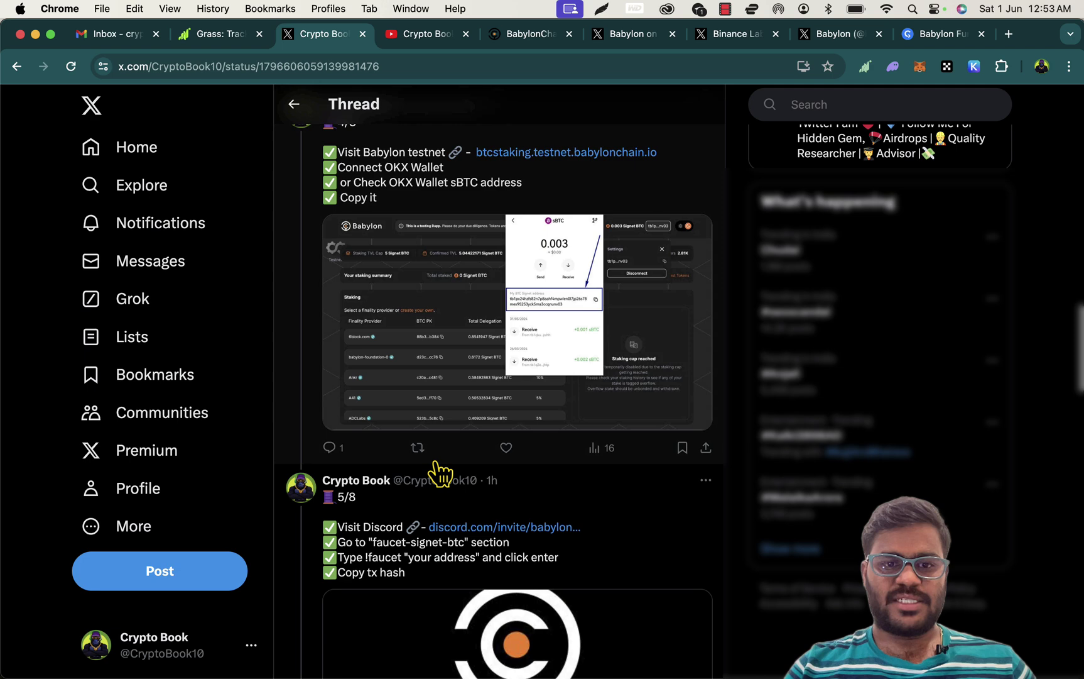
scroll(440, 472, "down", 1)
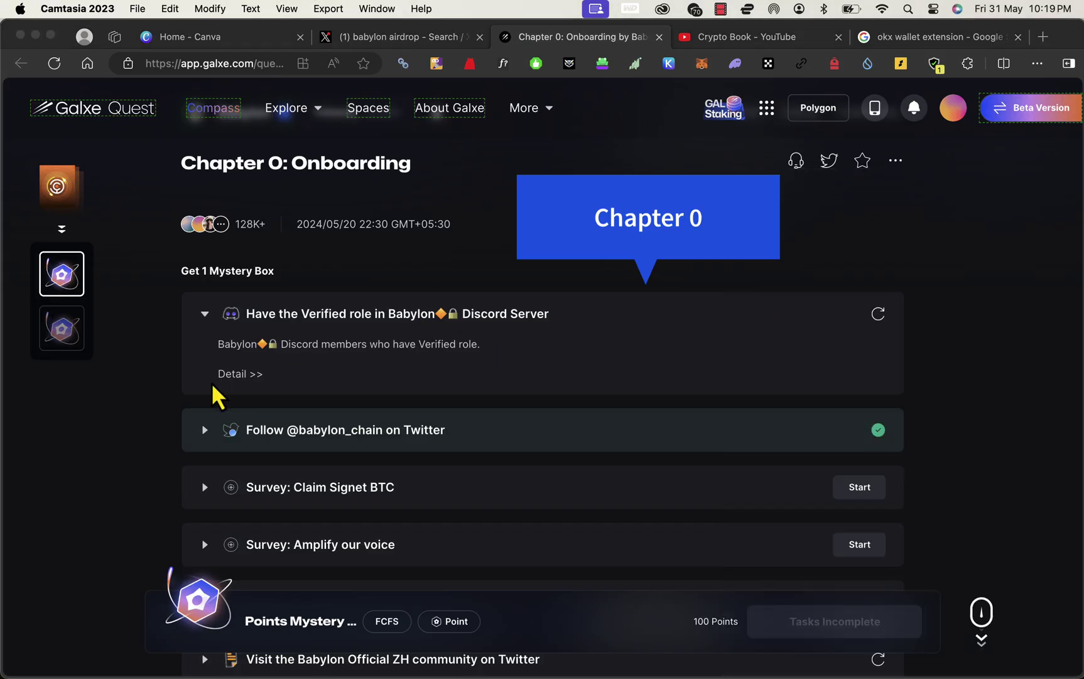
left_click(233, 376)
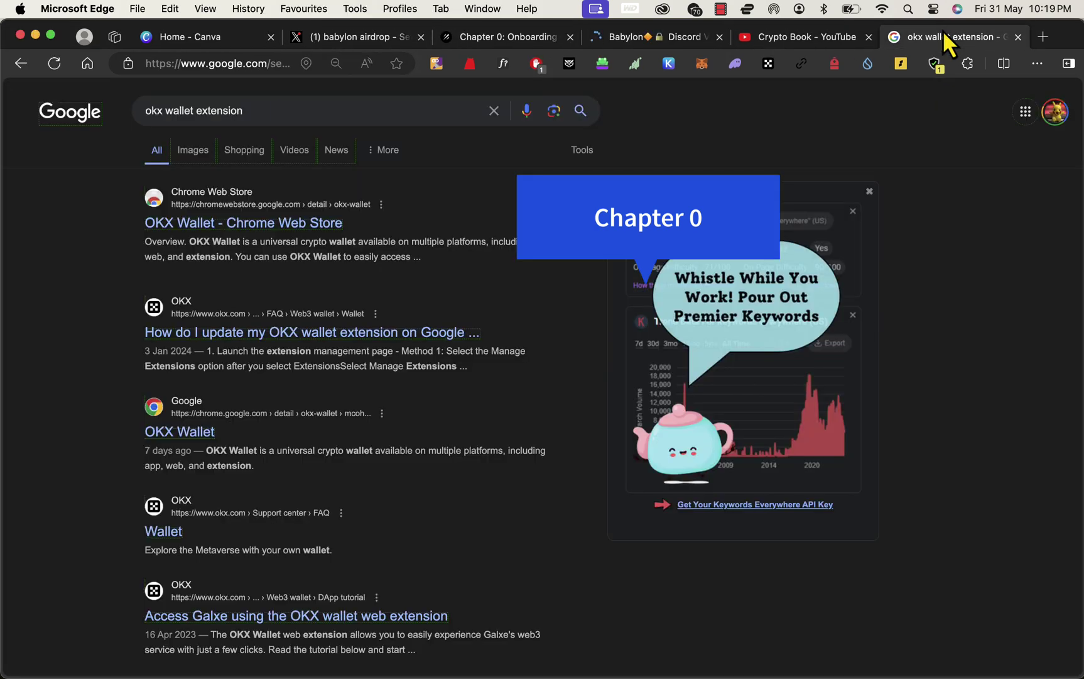
left_click(252, 224)
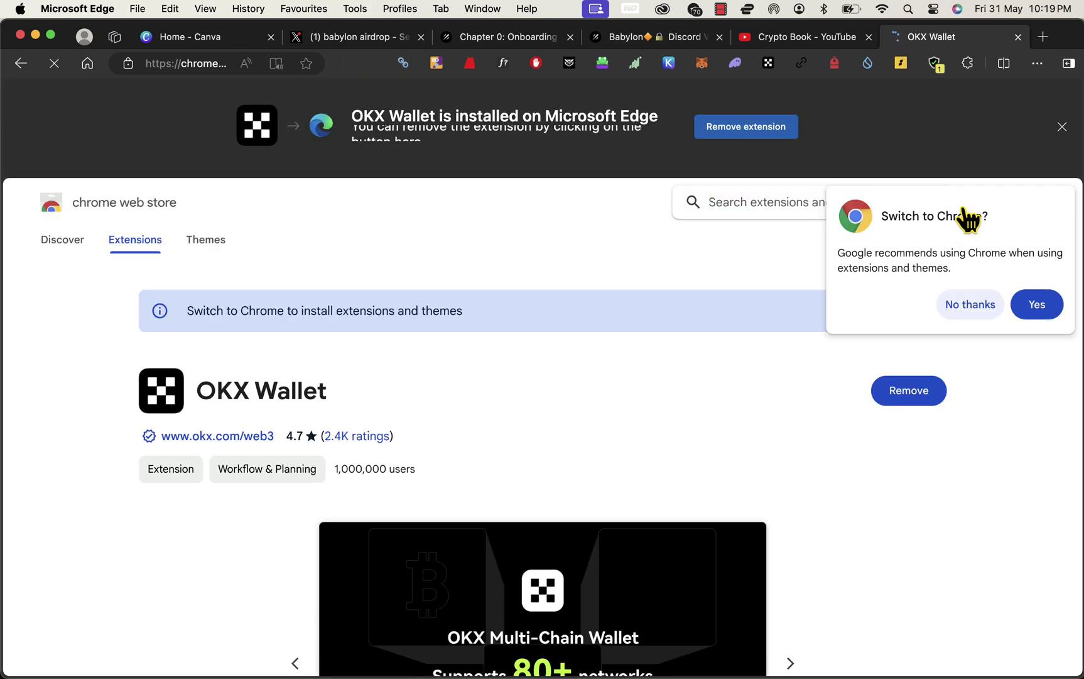
Step: Decline switching to Chrome and copy the OKX Wallet's sBTC BTC Signet receiving address
left_click(980, 305)
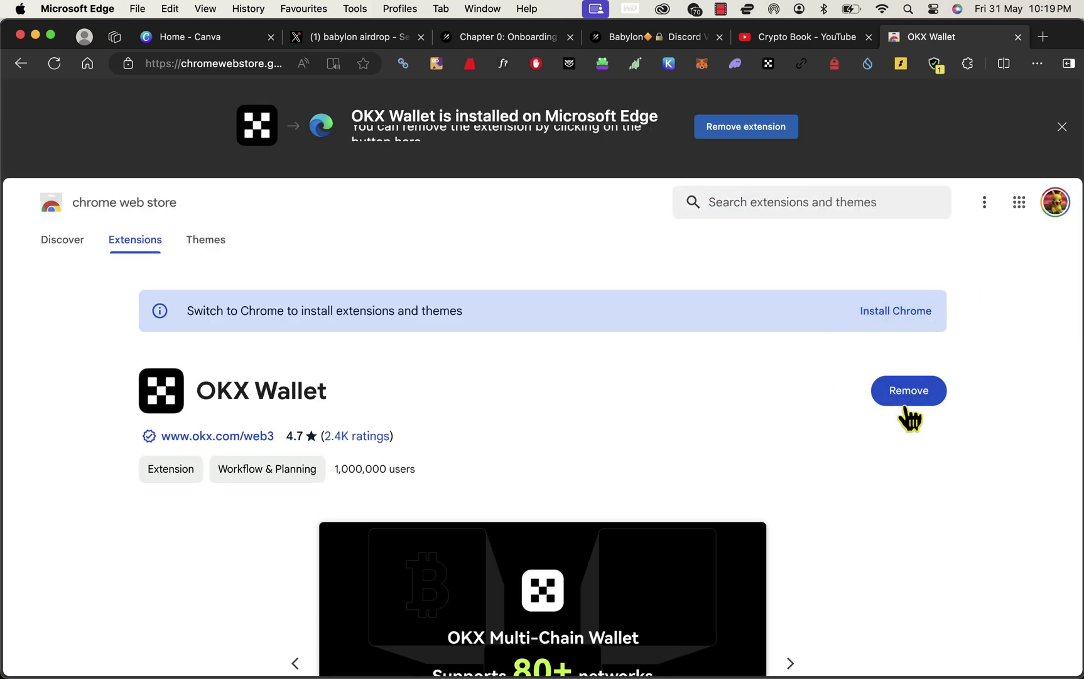
left_click(769, 63)
left_click(617, 333)
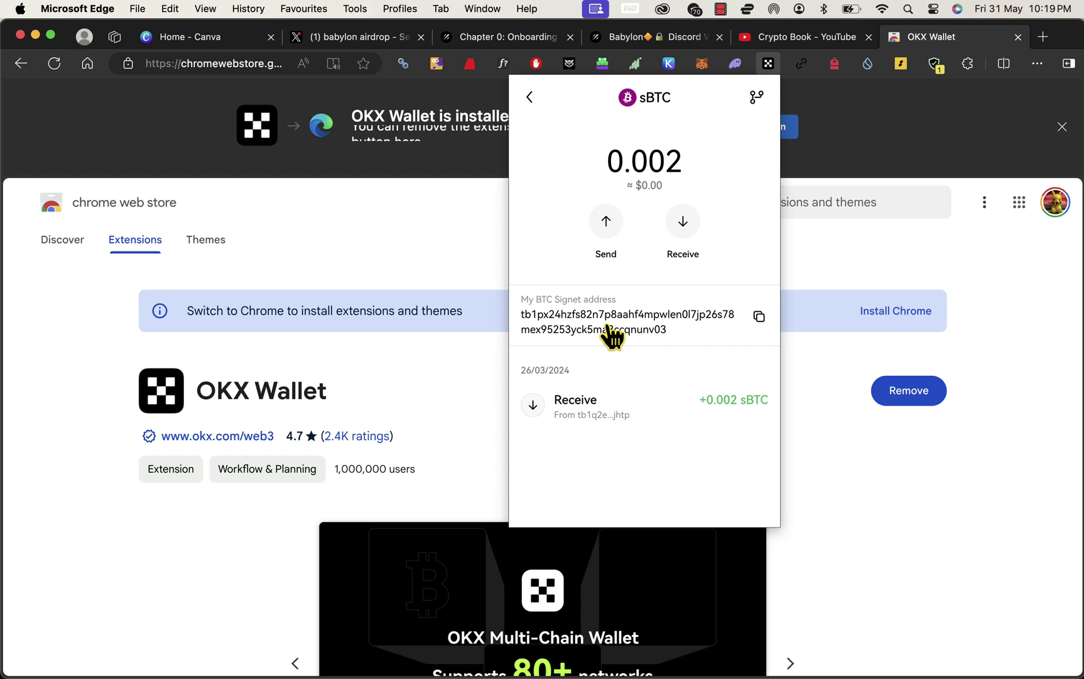
left_click(759, 316)
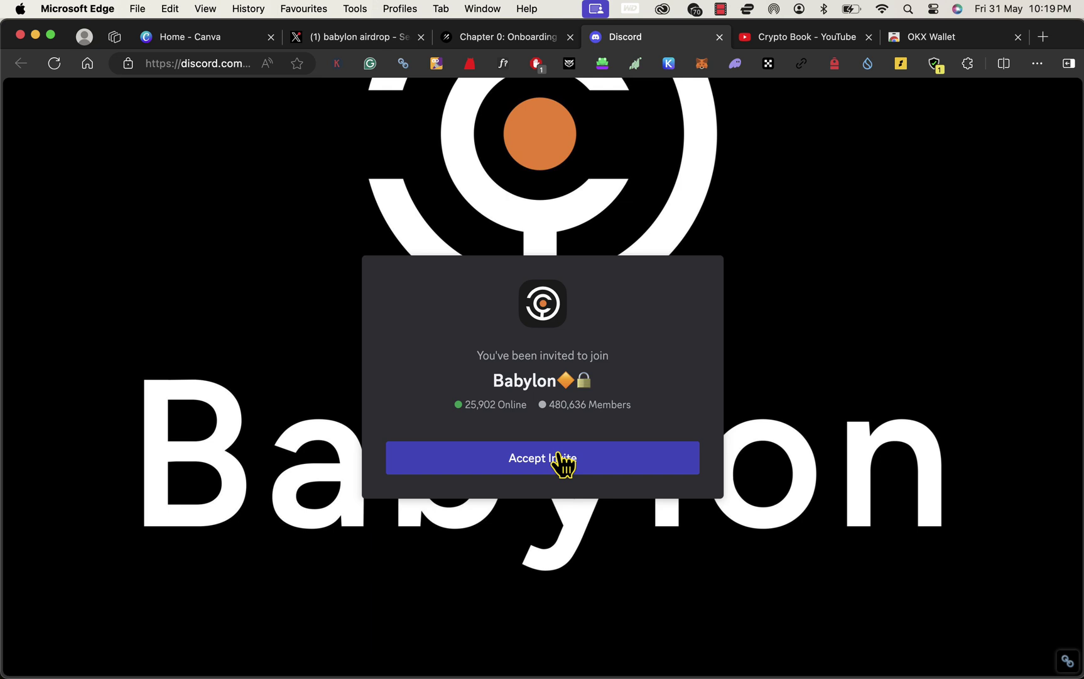
Step: Join the Babylon Discord server and send '!faucet' plus the wallet address in #faucet-signet-btc
left_click(562, 465)
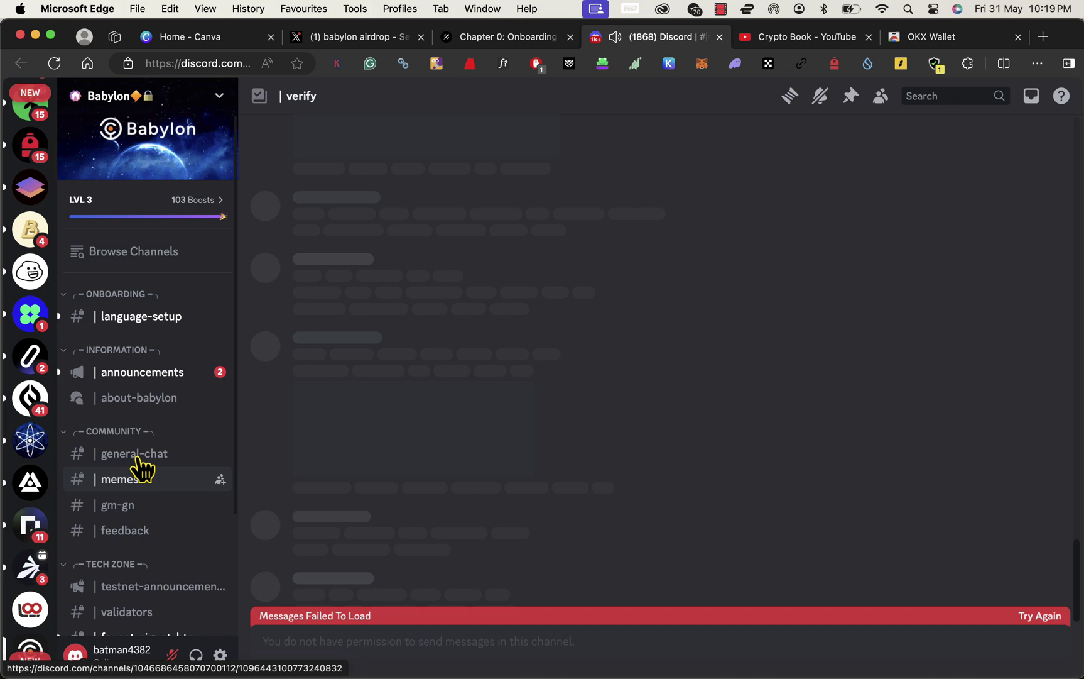
scroll(150, 525, "down", 2)
scroll(146, 493, "down", 3)
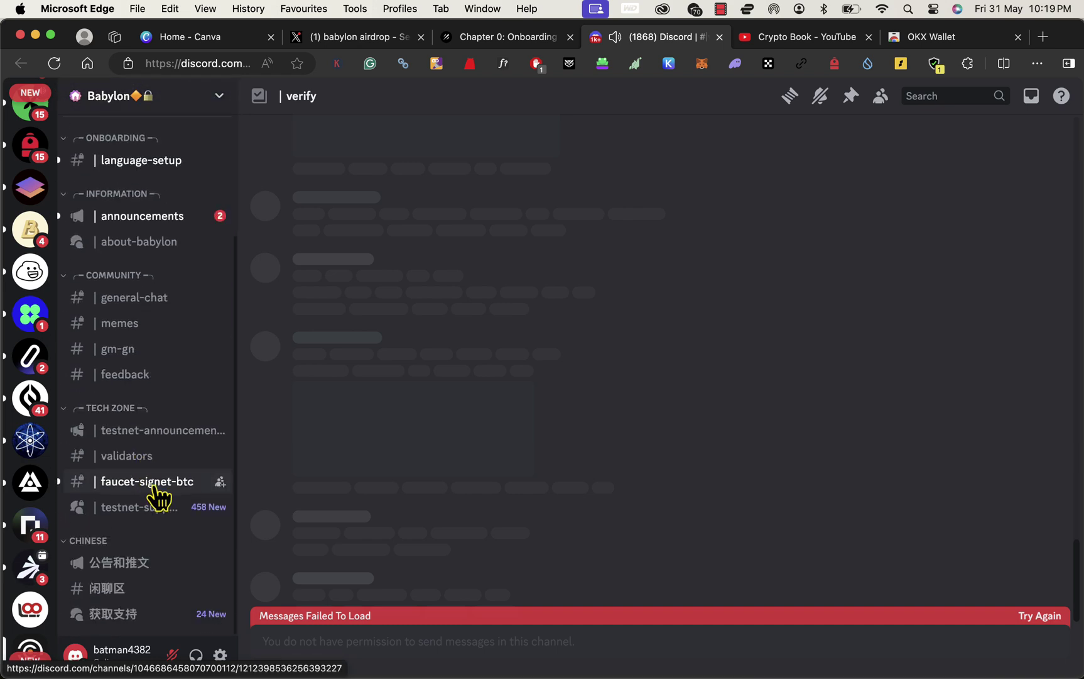
left_click(155, 487)
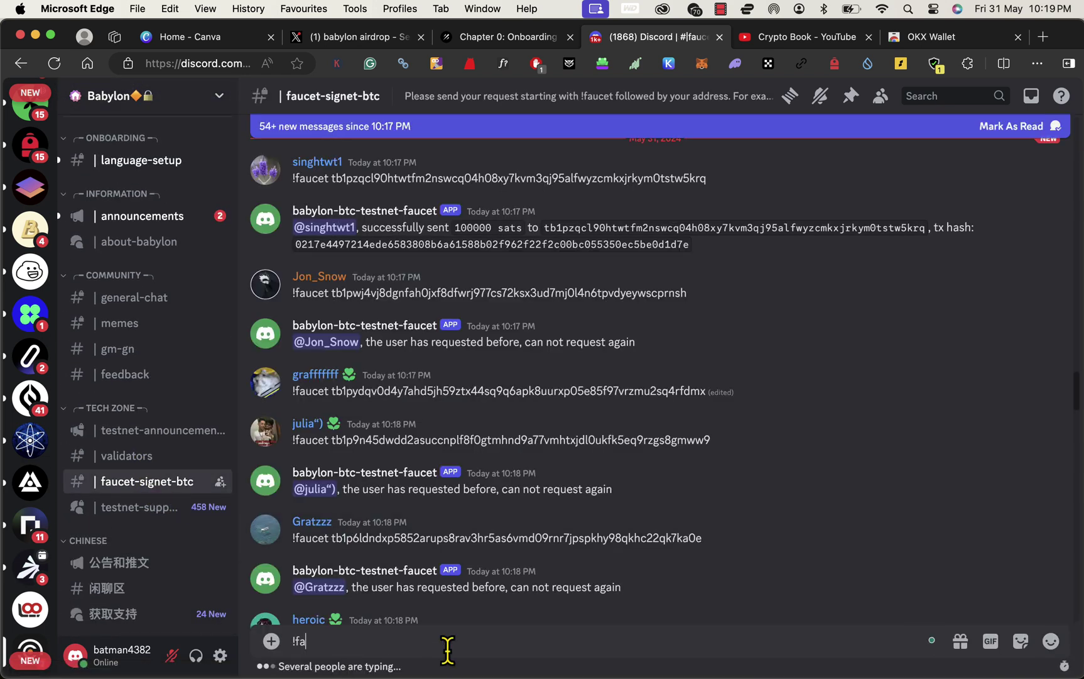
type("!faucet")
key("super+v")
key("Return")
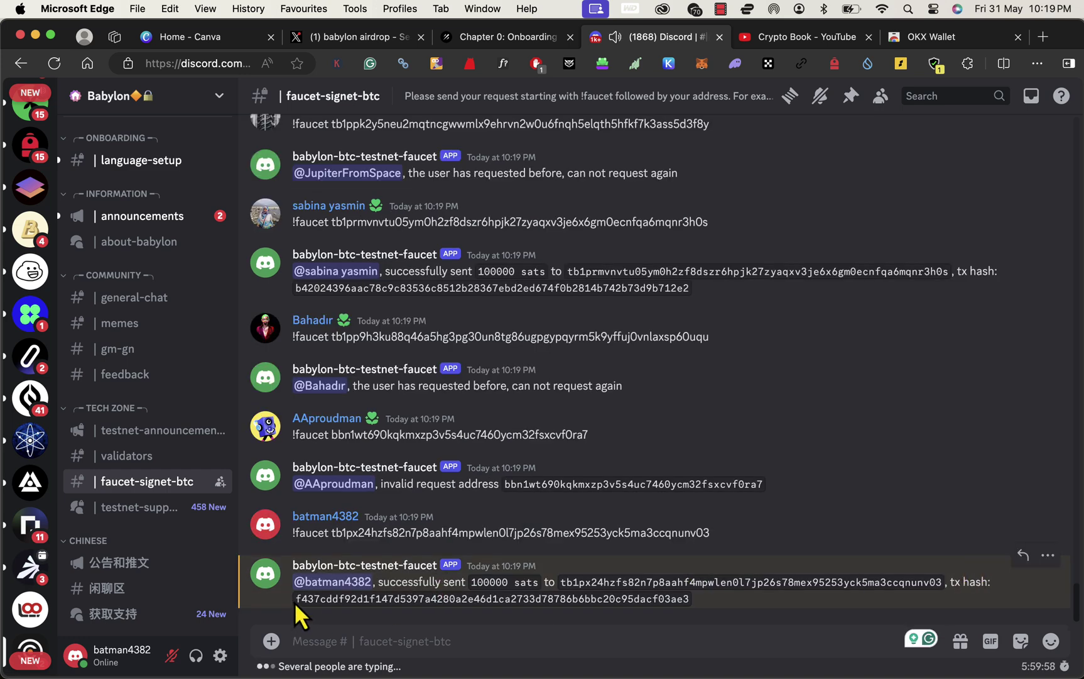
Step: Copy the tx hash from the bot's 100000-sat reply and go back to the Galxe quest
left_click_drag(294, 602, 690, 600)
left_click(692, 569)
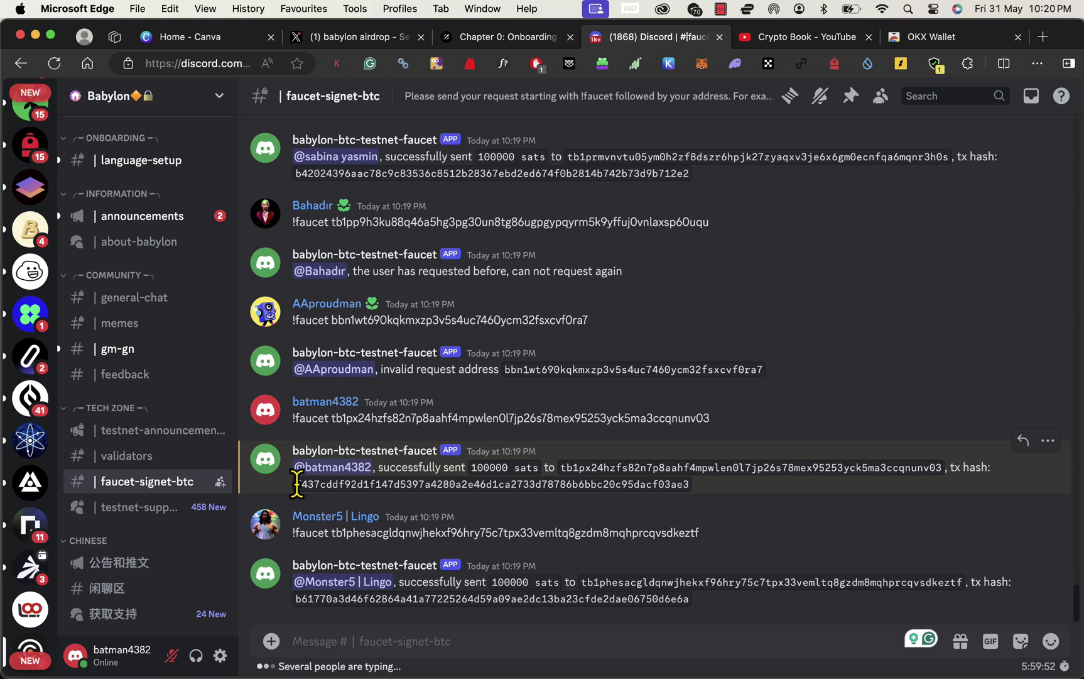
left_click_drag(294, 484, 631, 496)
key("super+c")
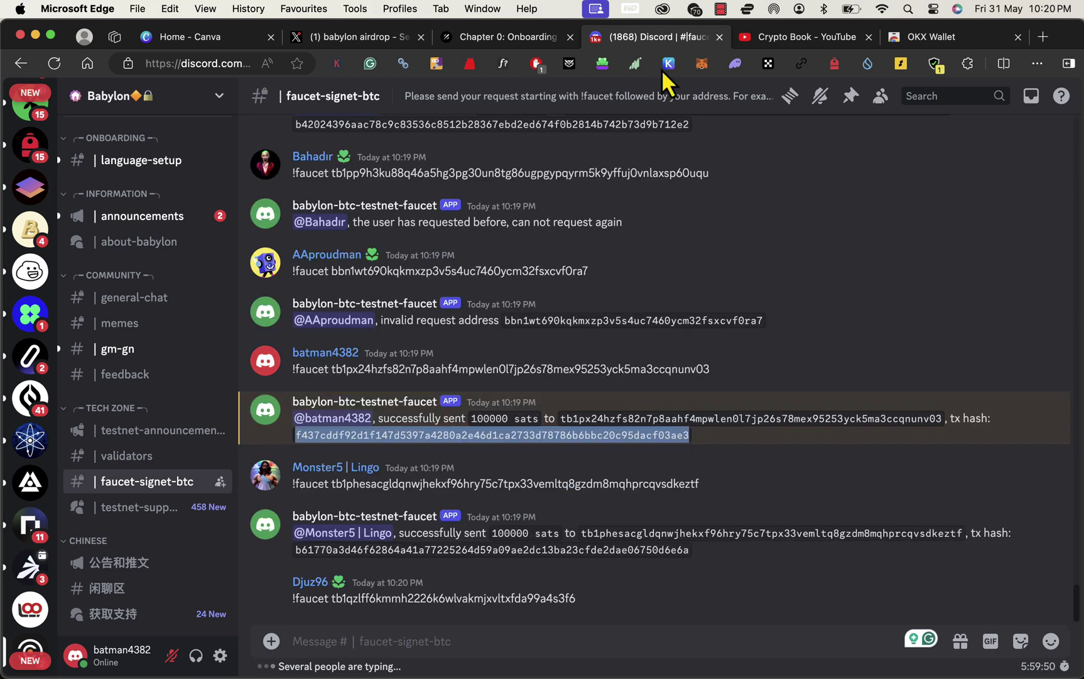
left_click(500, 38)
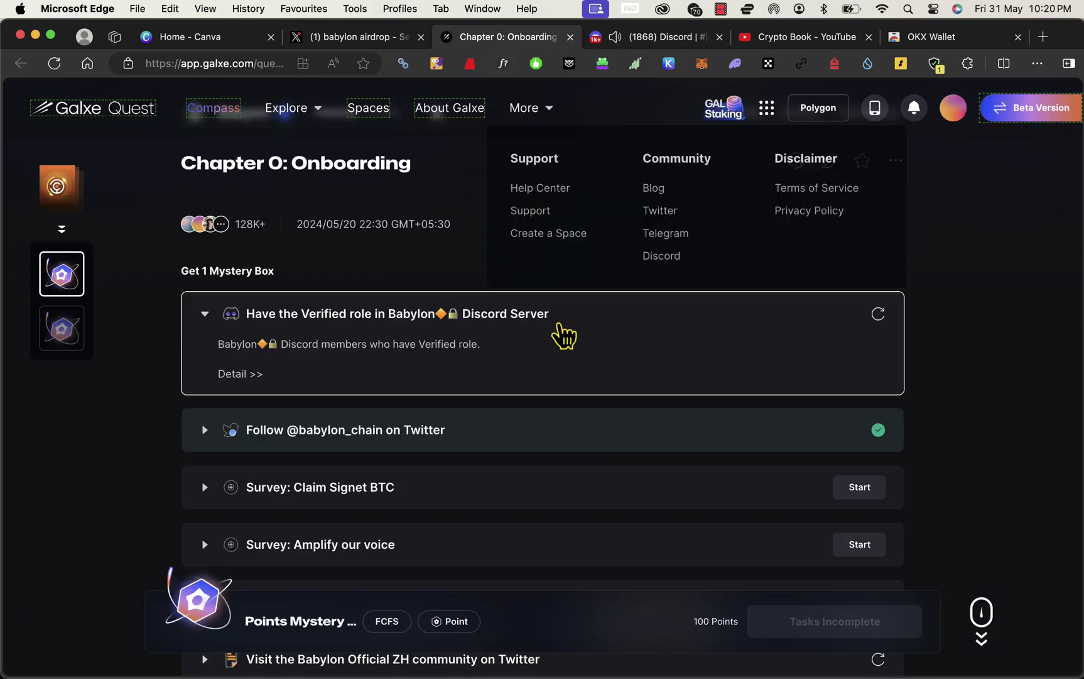
Step: Re-verify the Discord role task and expand the Survey: Amplify our voice task
left_click(879, 317)
scroll(502, 440, "down", 1)
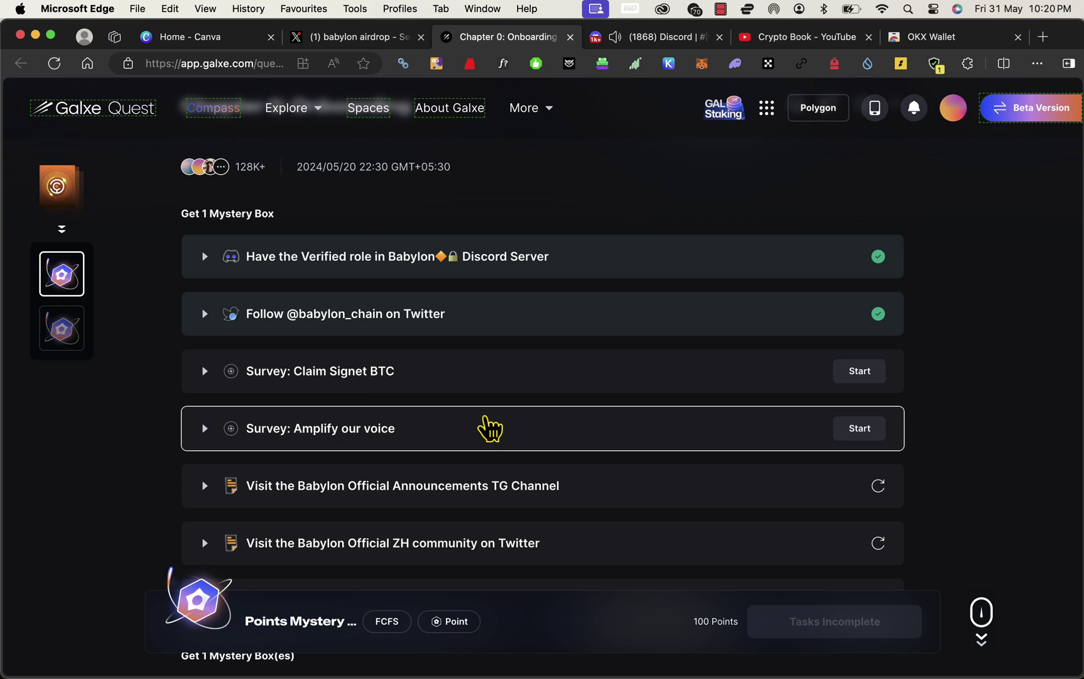
left_click(491, 433)
scroll(521, 465, "down", 2)
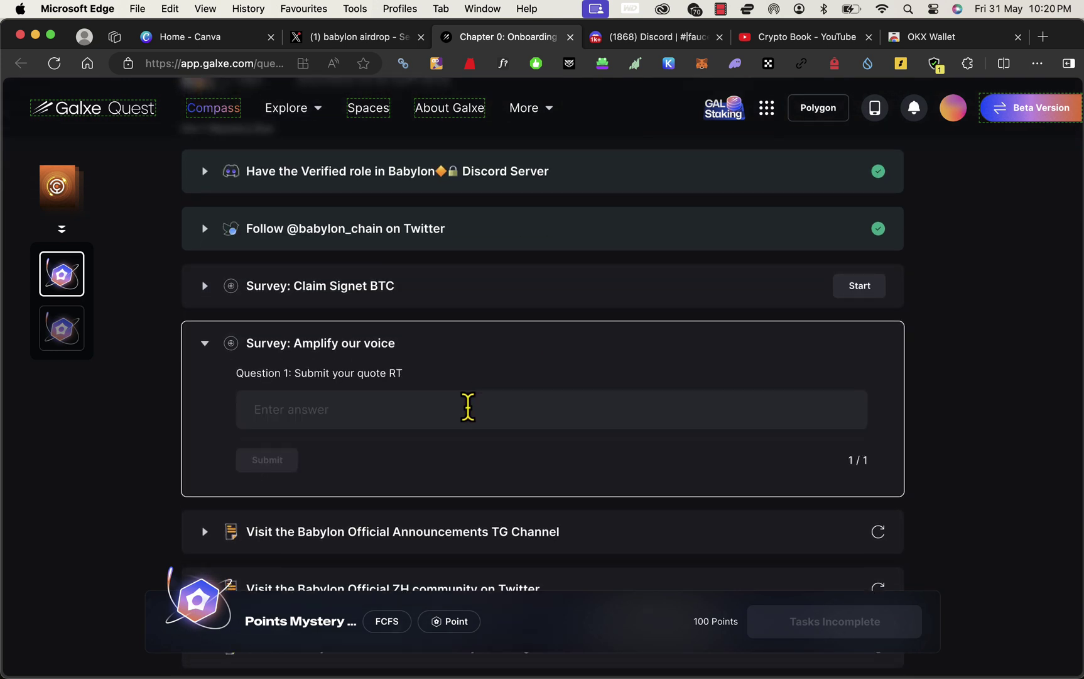
Step: Paste the faucet tx hash as the Amplify our voice answer
key("super+v")
key("super+a")
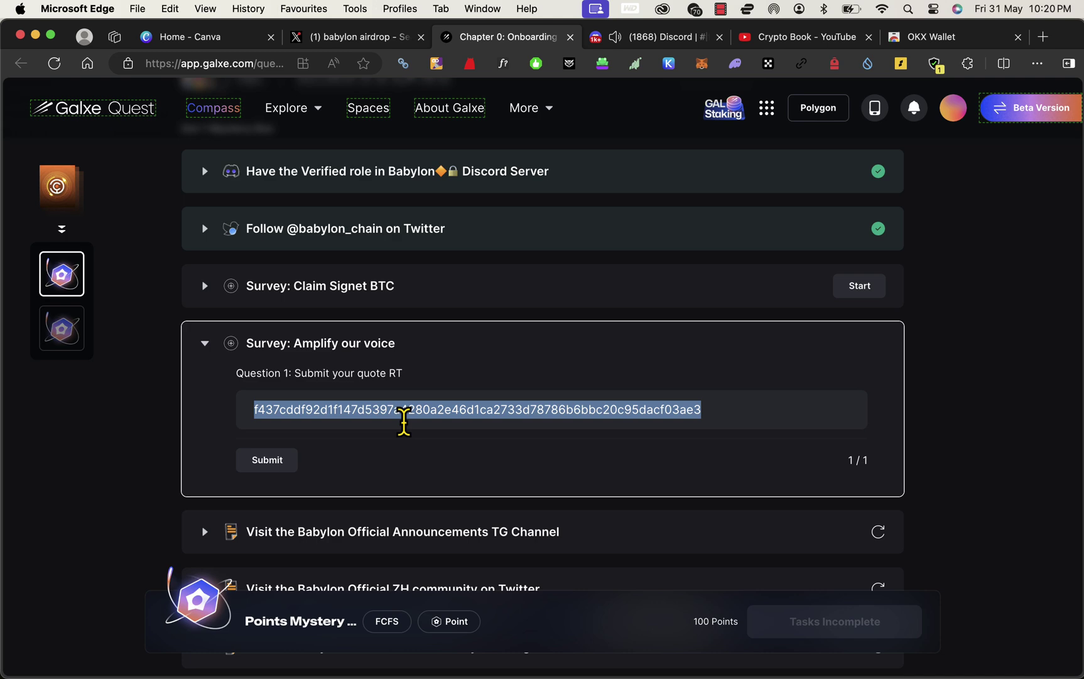
key("BackSpace")
scroll(494, 460, "down", 1)
key("super+v")
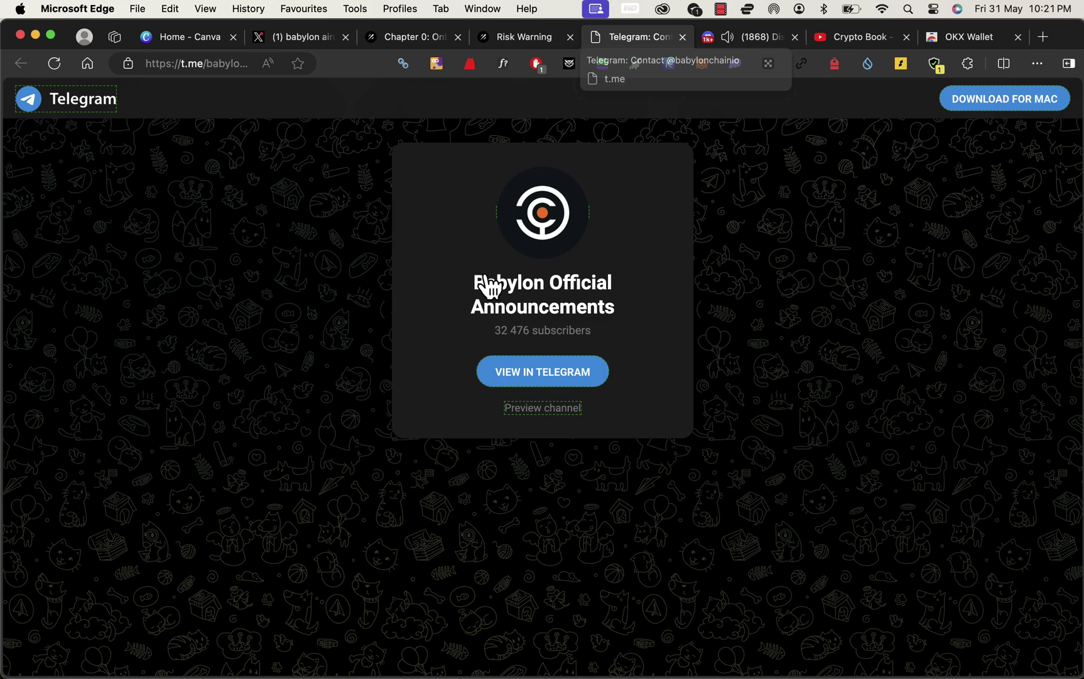
Step: Continue past the risk warning and join the Babylon Official Announcements Telegram channel
left_click(530, 38)
left_click(325, 637)
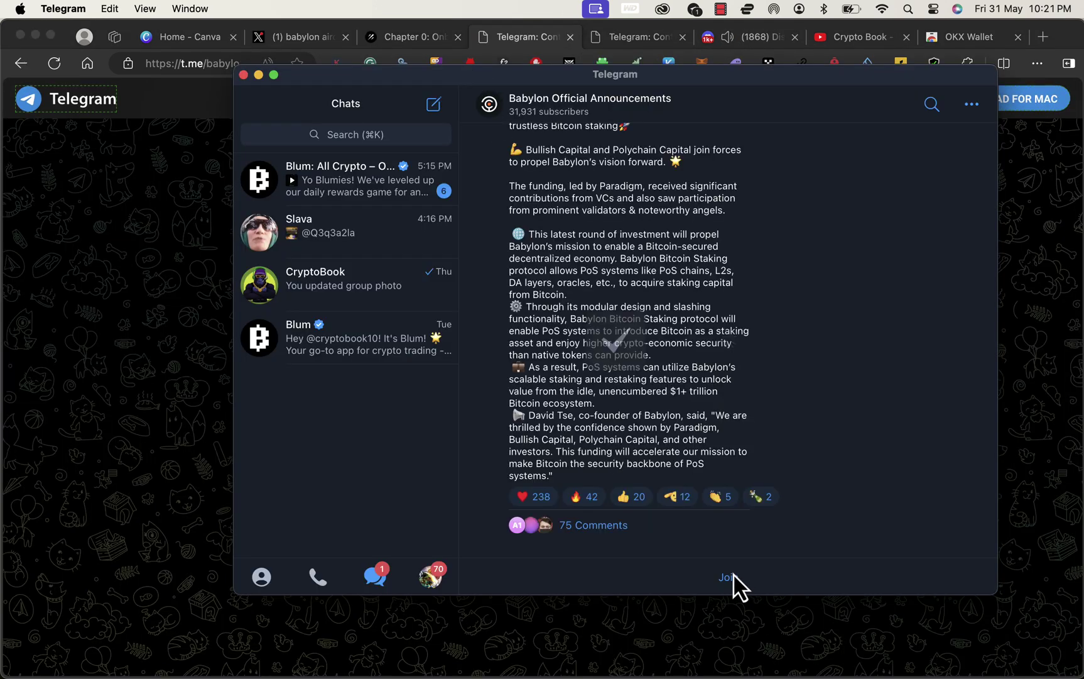
left_click(732, 578)
key("super+Tab")
Step: Close the leftover Telegram pages and return to the Galxe Chapter 0 quest
left_click(421, 38)
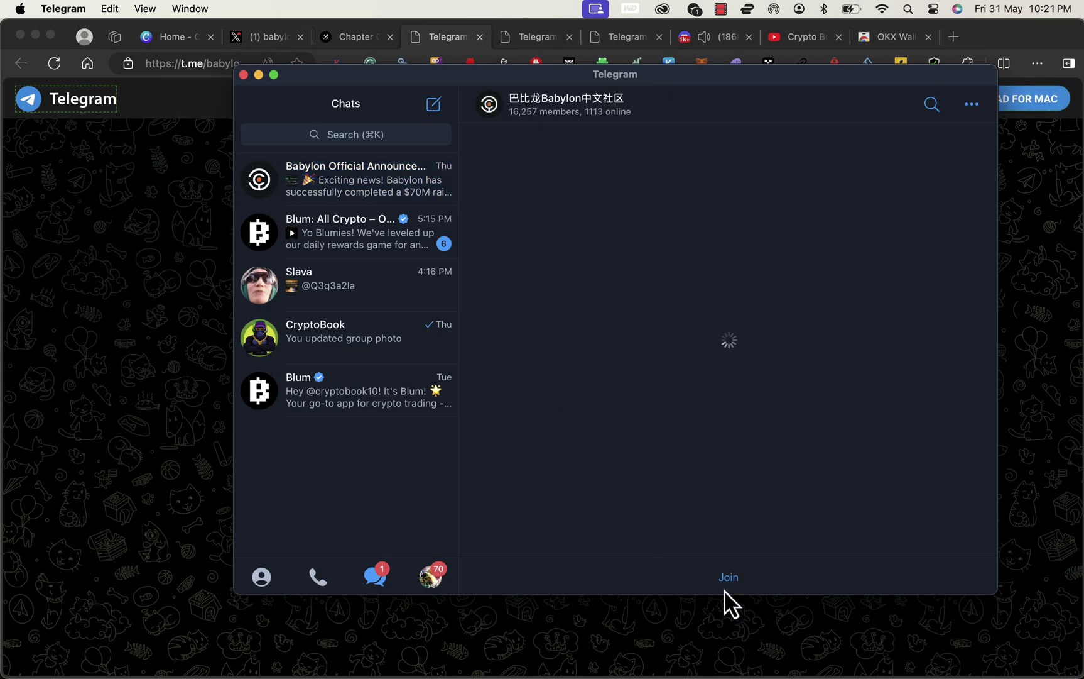
left_click(179, 347)
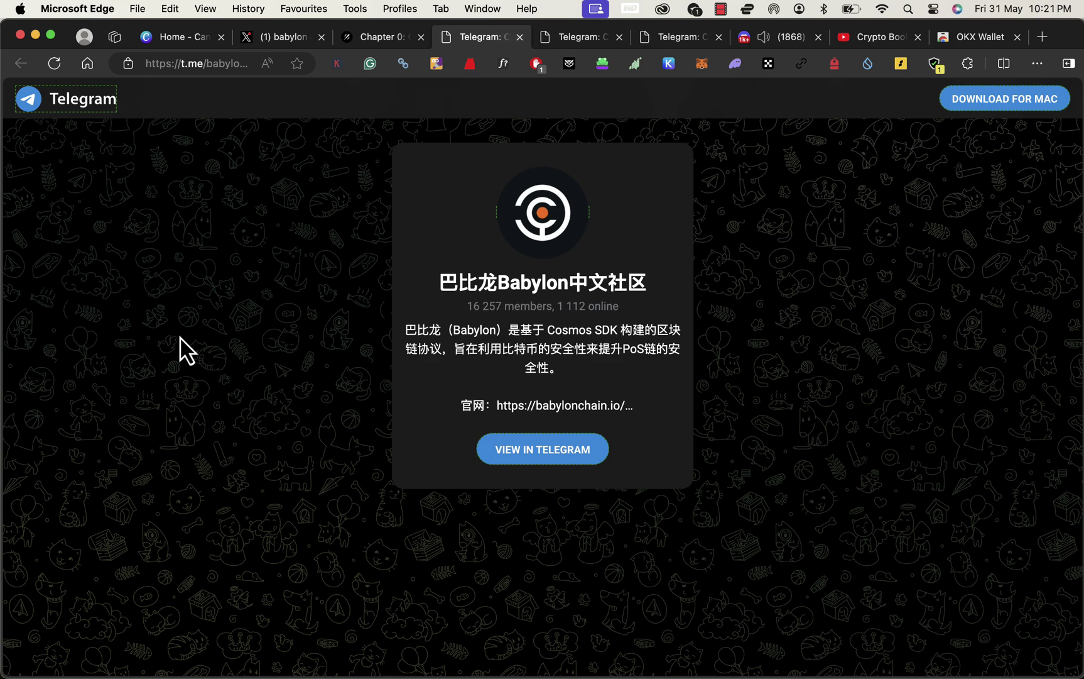
key("super+w")
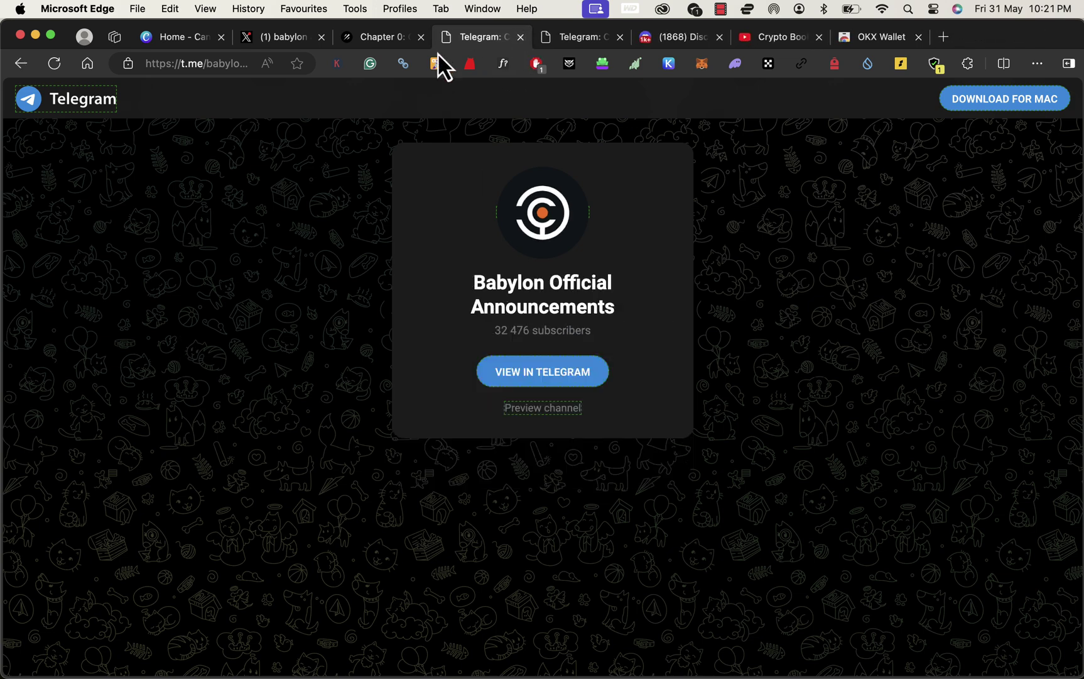
left_click(521, 37)
left_click(378, 37)
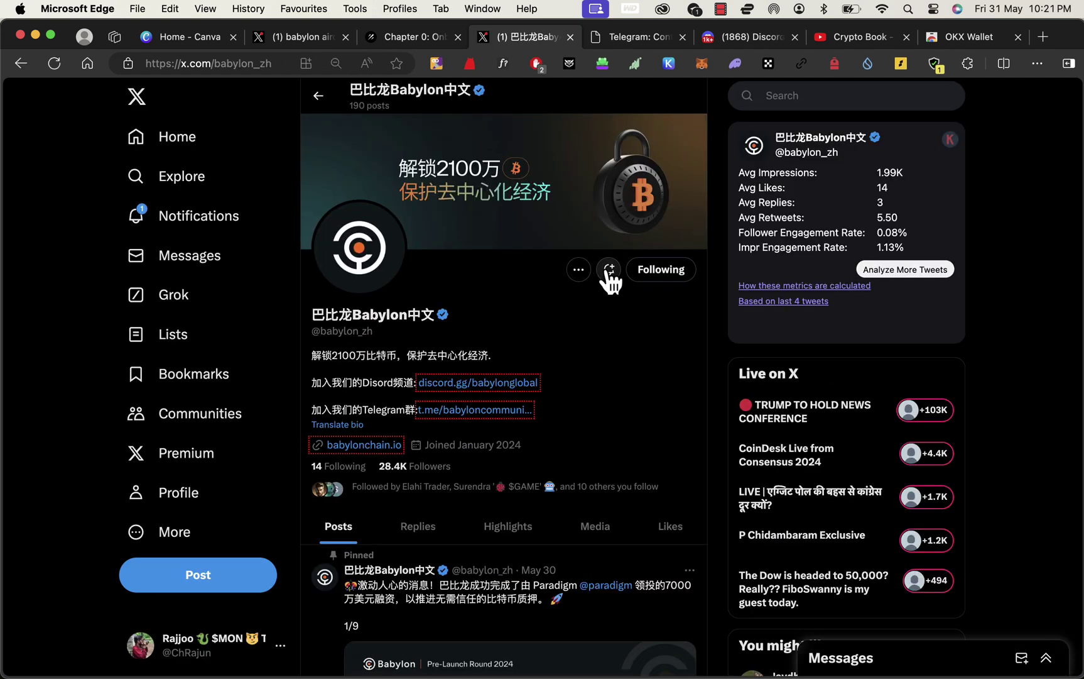
Step: Follow babylon_zh on X and check the ZH Twitter visit task's verification
left_click(427, 38)
left_click(878, 422)
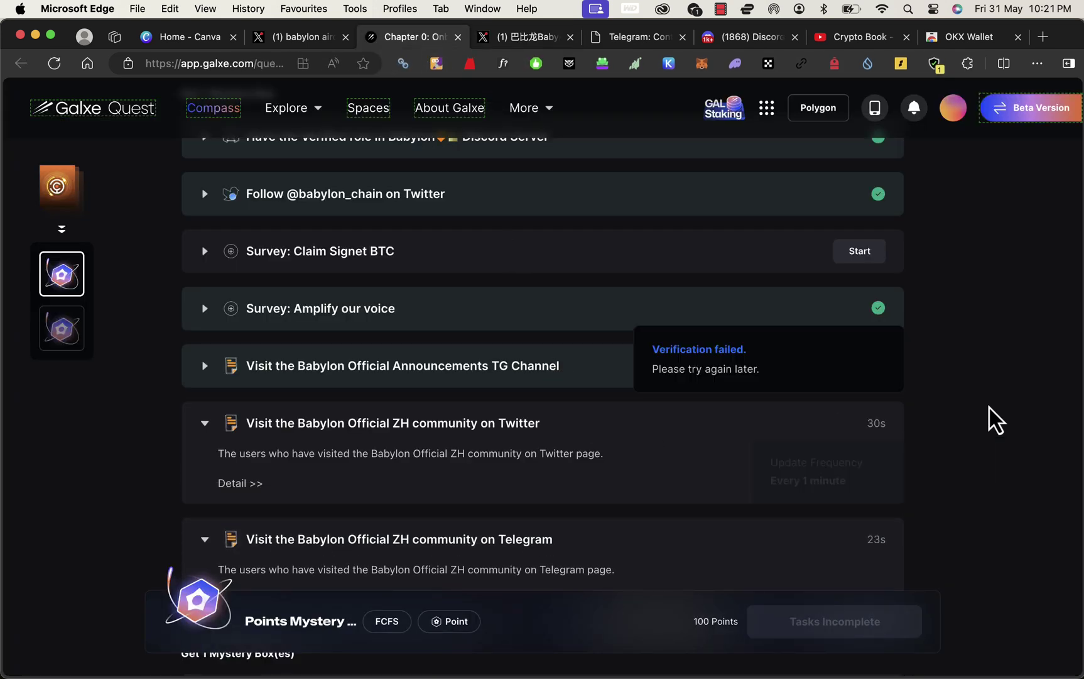
scroll(908, 436, "down", 3)
scroll(537, 450, "down", 3)
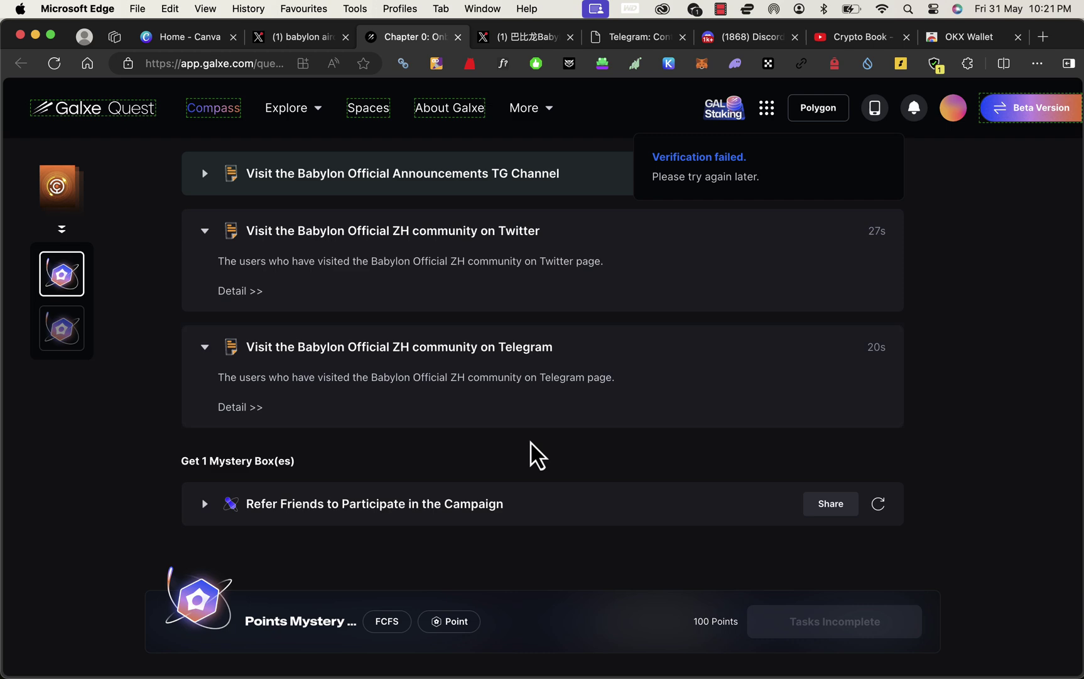
scroll(535, 446, "up", 3)
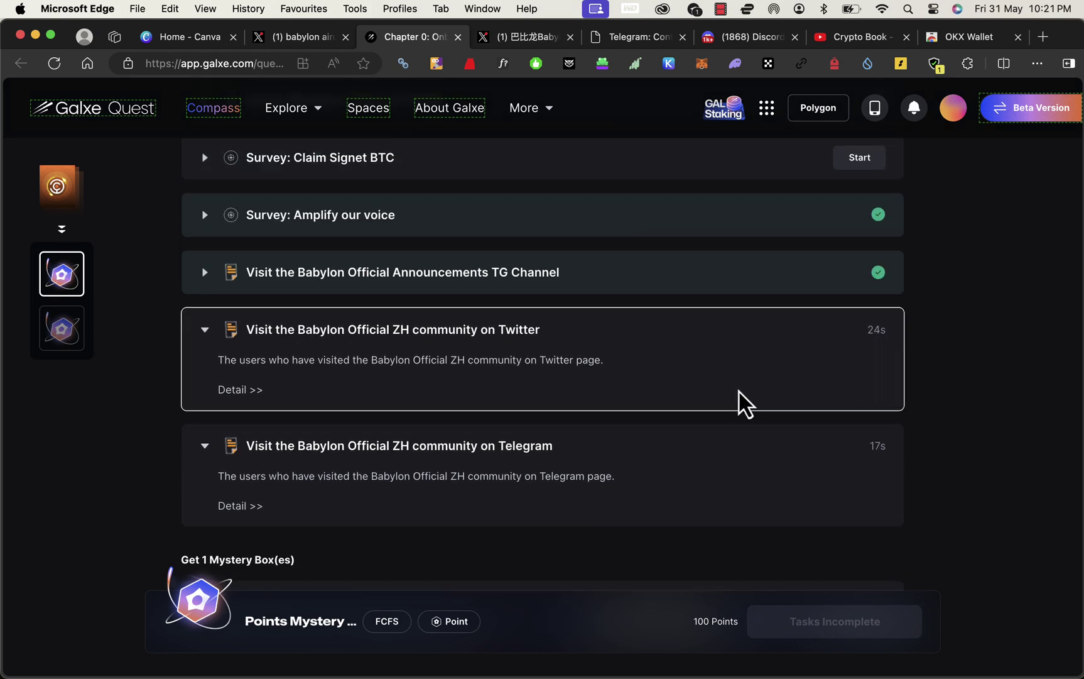
left_click(523, 39)
key("ctrl+shift+Tab")
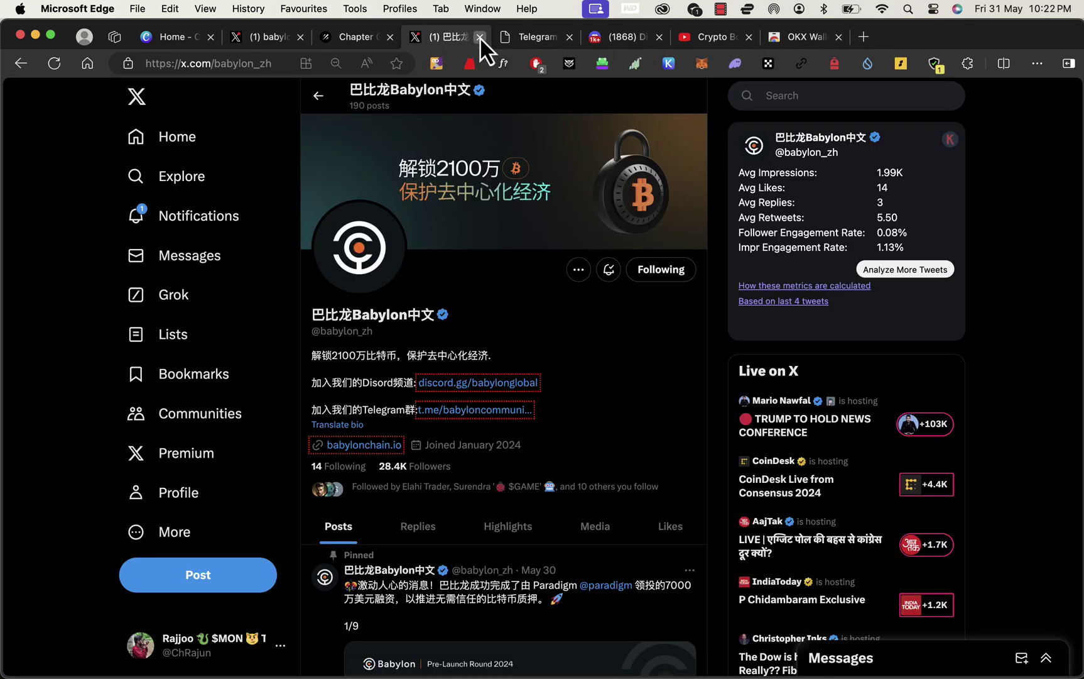
left_click(480, 37)
Step: Close the extra tabs and refresh the ZH Telegram and Twitter tasks until both show green checks
left_click(479, 37)
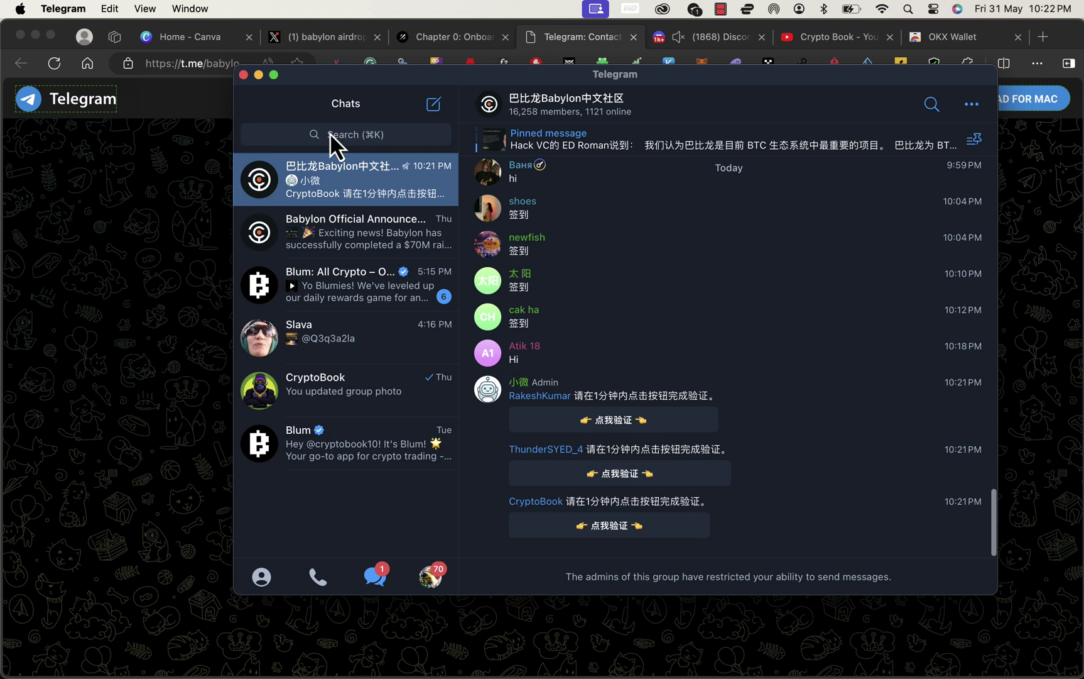
left_click(483, 33)
left_click(483, 36)
left_click(877, 447)
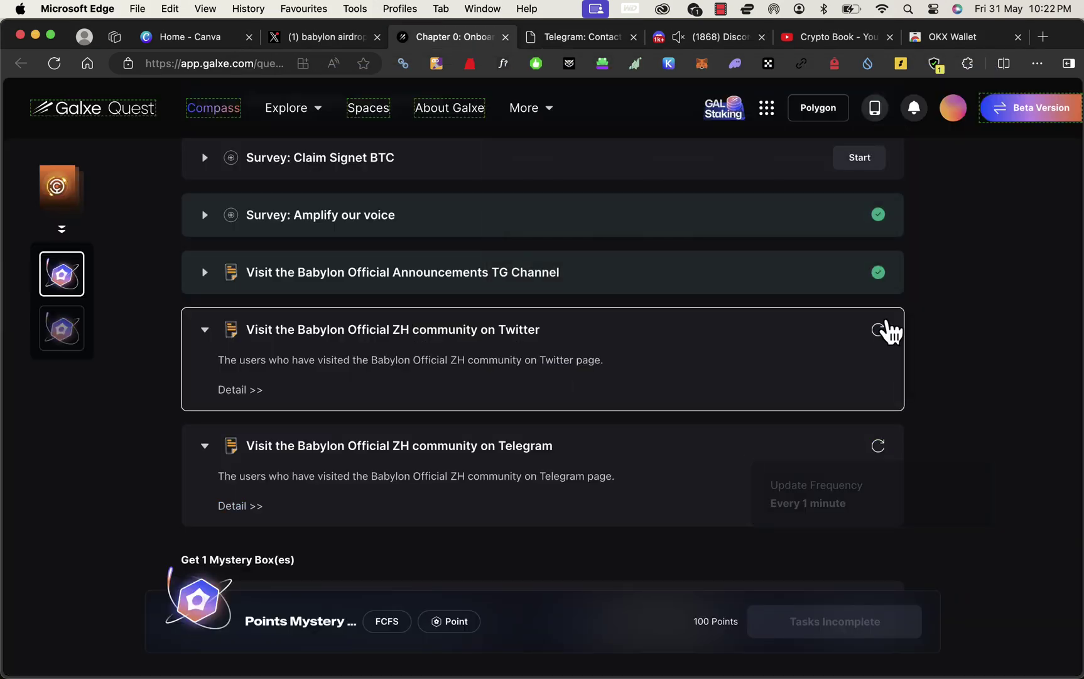
left_click(878, 329)
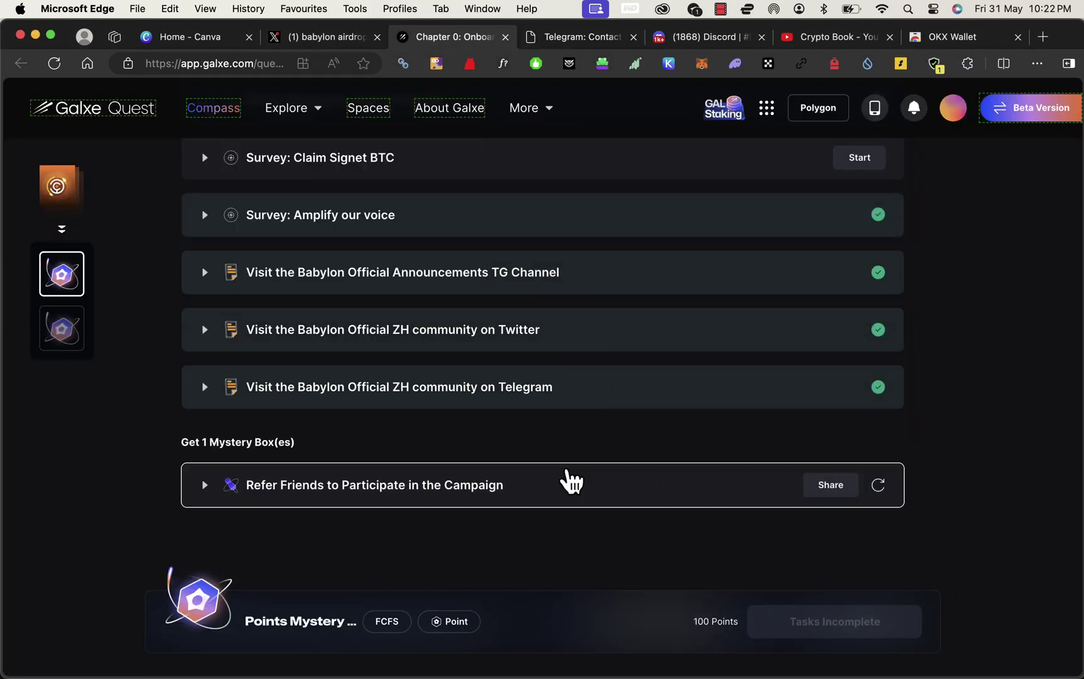
scroll(571, 480, "up", 3)
scroll(571, 479, "down", 2)
Step: Answer the Claim Signet BTC survey with the pasted transaction hash and submit it
scroll(571, 481, "up", 3)
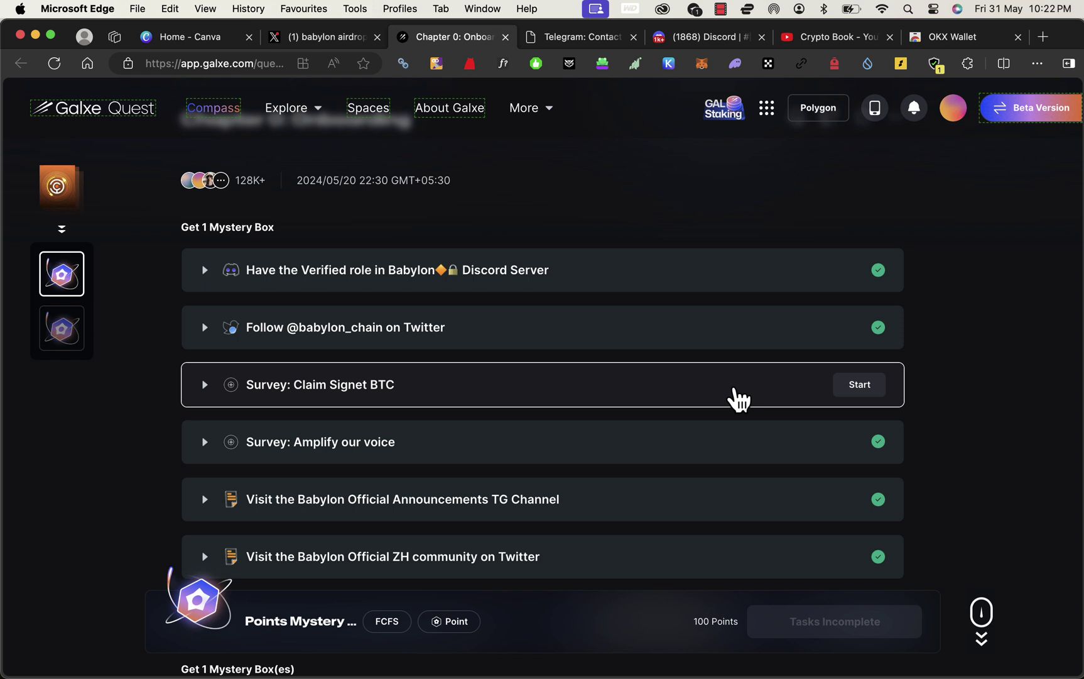
left_click(455, 396)
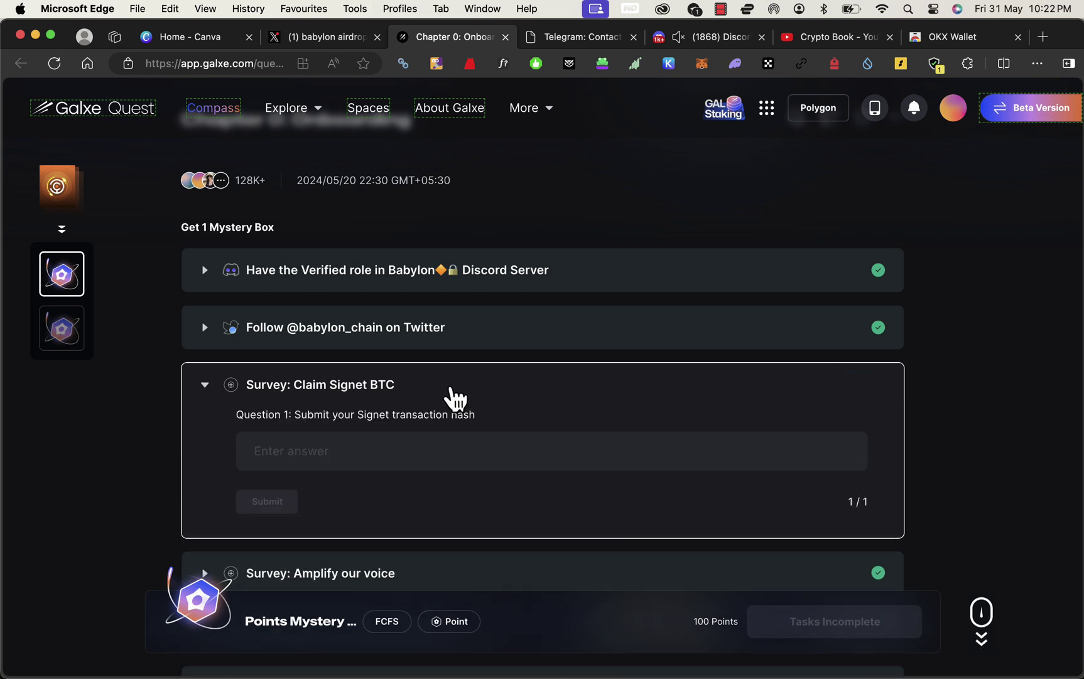
type("f437cdd92d1f147d5397a4280a2e46d1ca2733d78786b6bbc20c95dacf03ae3")
left_click(267, 502)
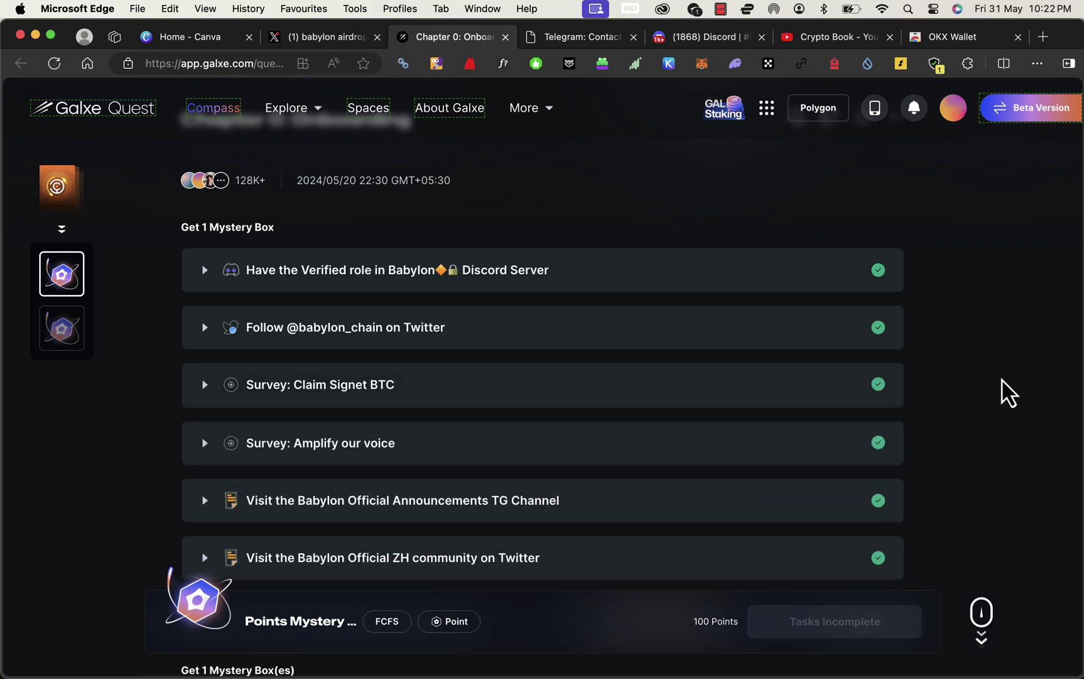
Step: Claim Chapter 0's Points Mystery Box for 100 Points and 1 Box
scroll(972, 427, "down", 3)
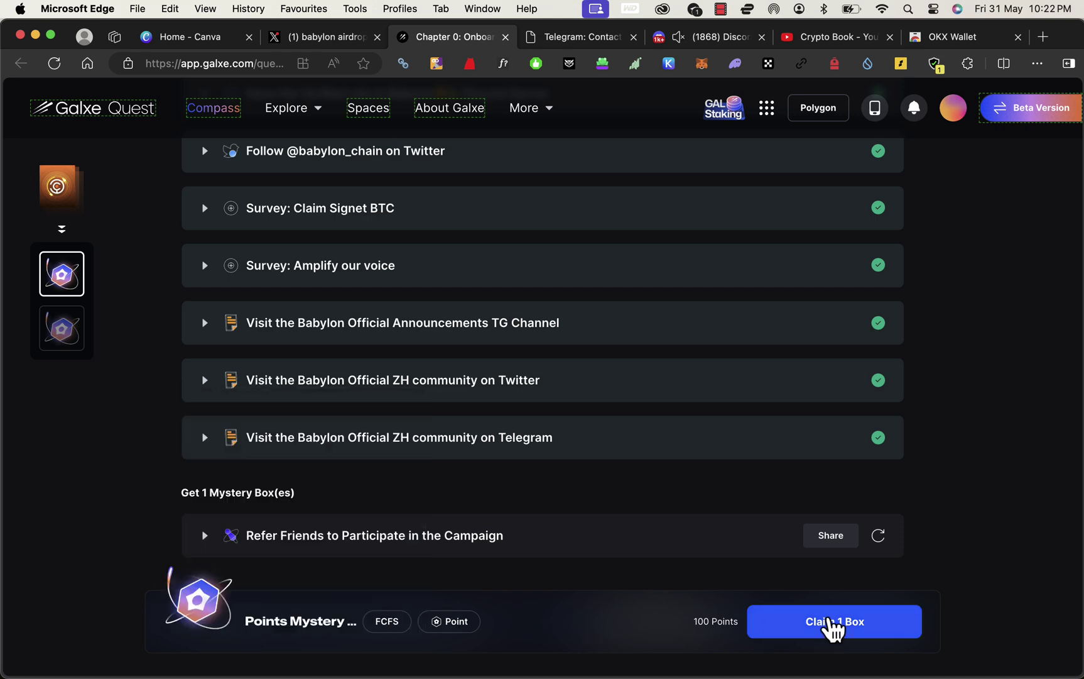
left_click(831, 621)
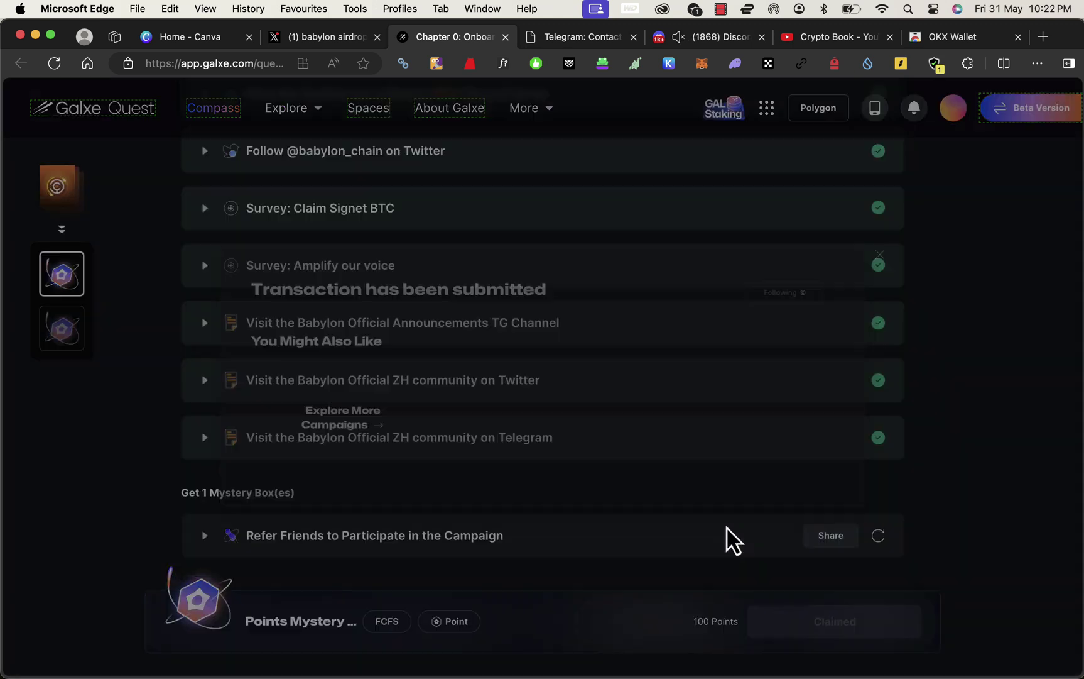
left_click(1040, 143)
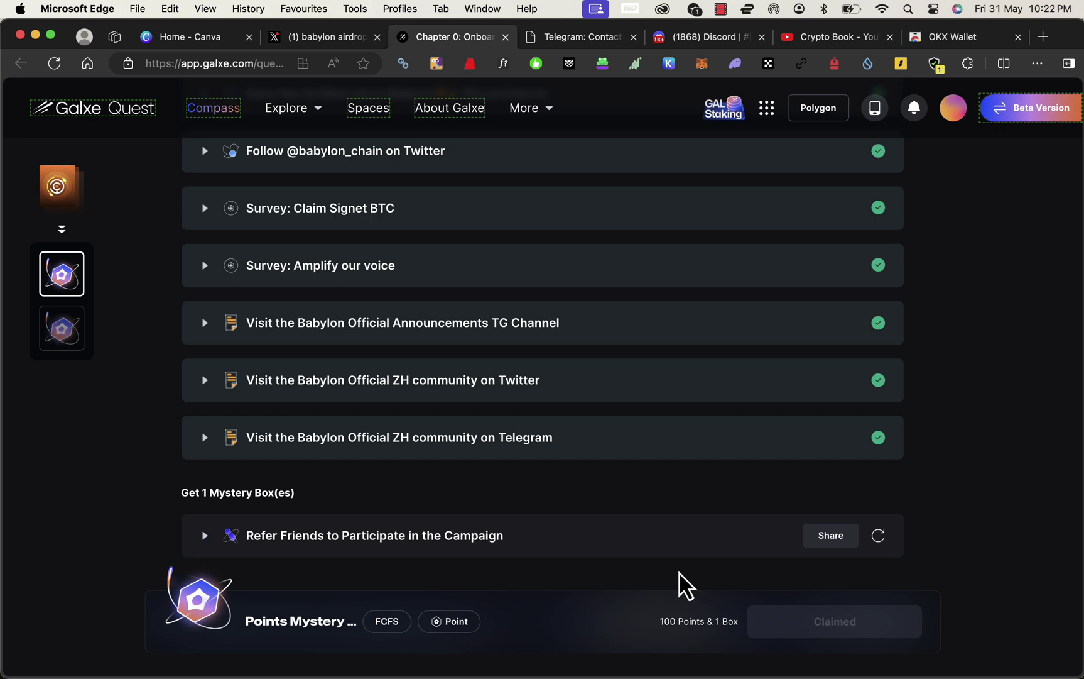
scroll(685, 581, "down", 3)
left_click(721, 9)
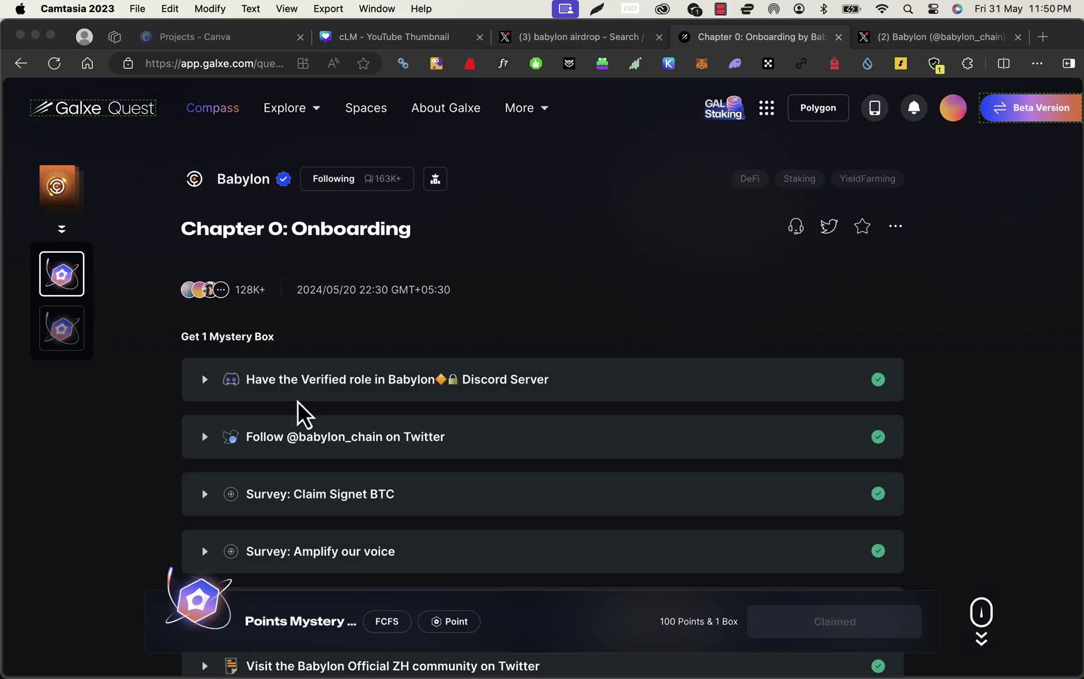
scroll(303, 411, "down", 10)
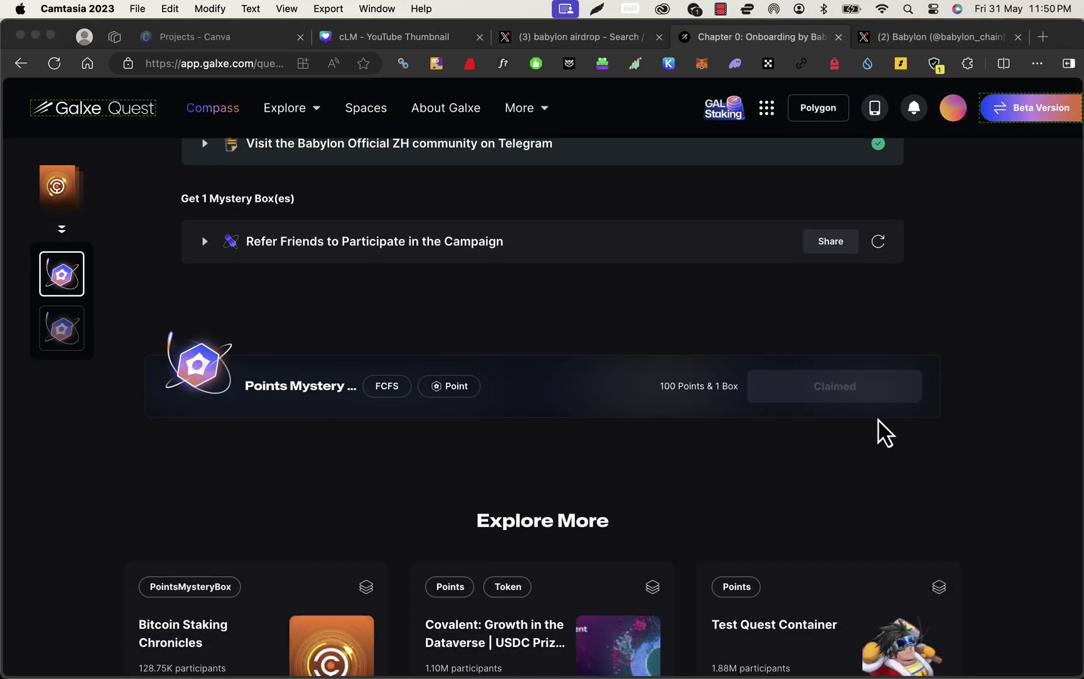
Step: Open Chapter 1: Testnet Staking and follow the Stake signetBTC task's link to Babylon's staking site
left_click(63, 331)
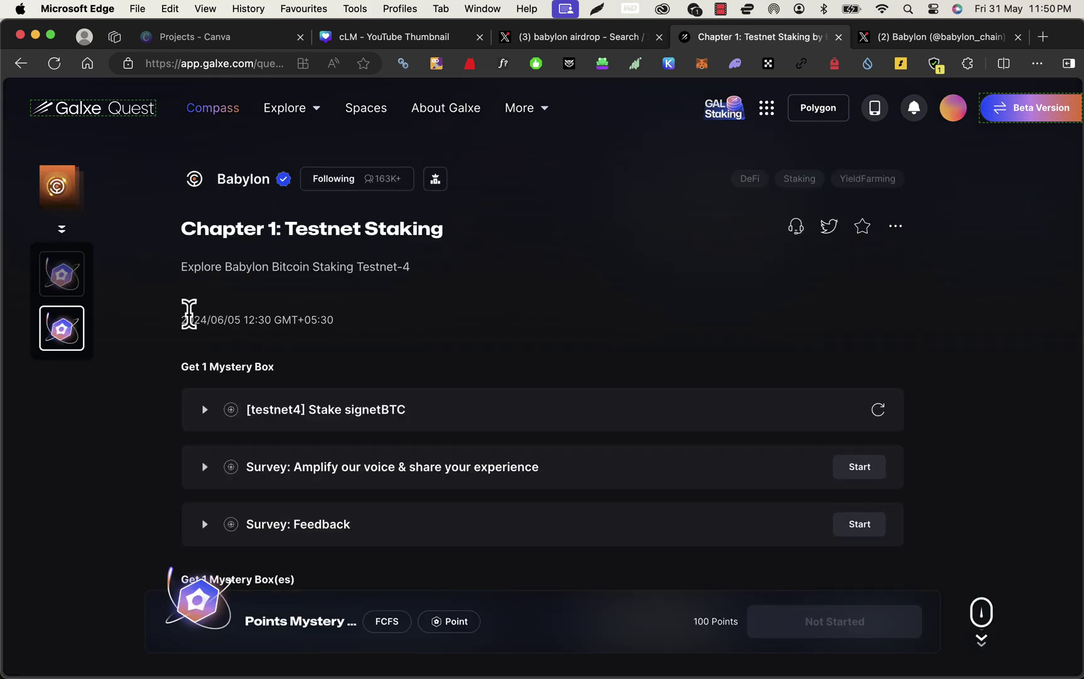
left_click_drag(188, 313, 362, 325)
scroll(496, 347, "down", 2)
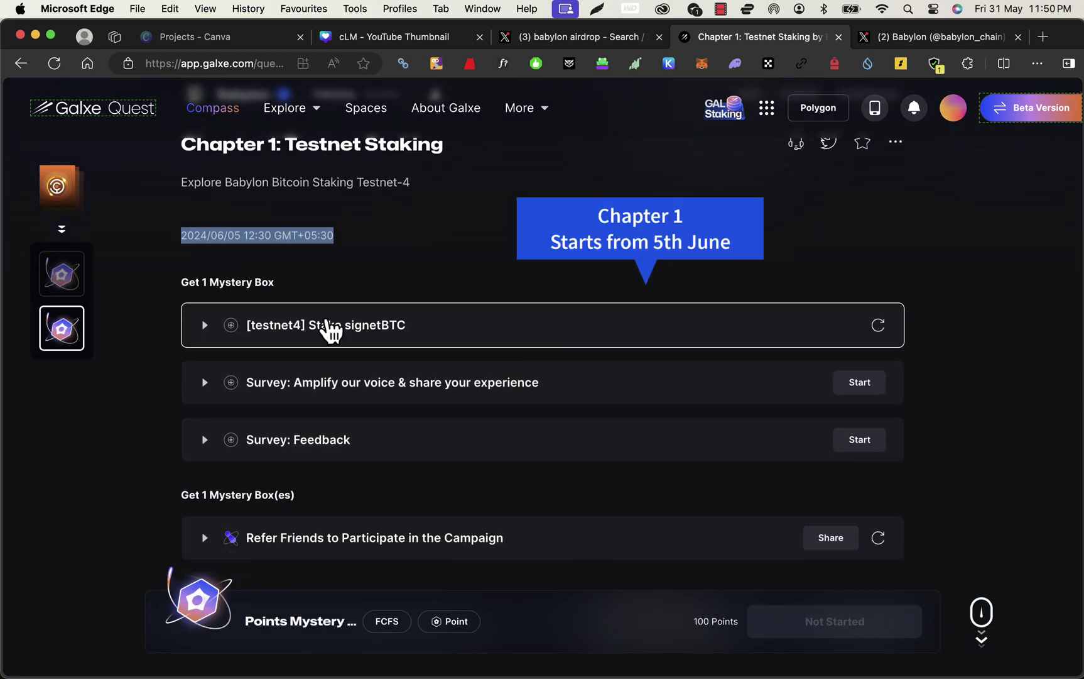
left_click(216, 332)
left_click_drag(286, 354, 489, 355)
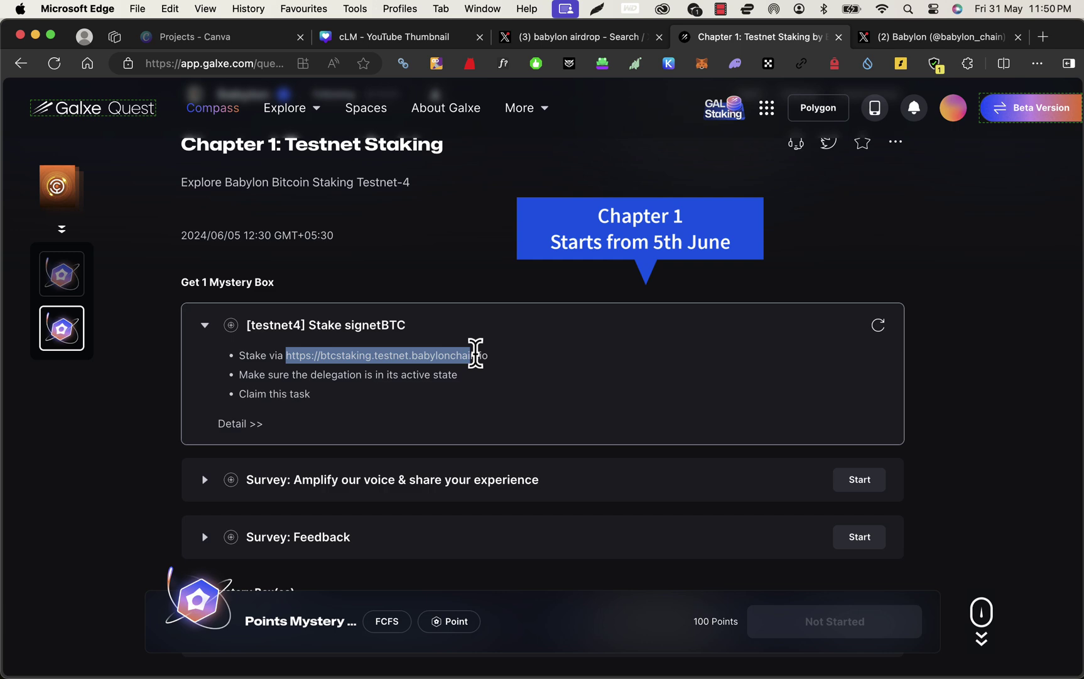
left_click(490, 356)
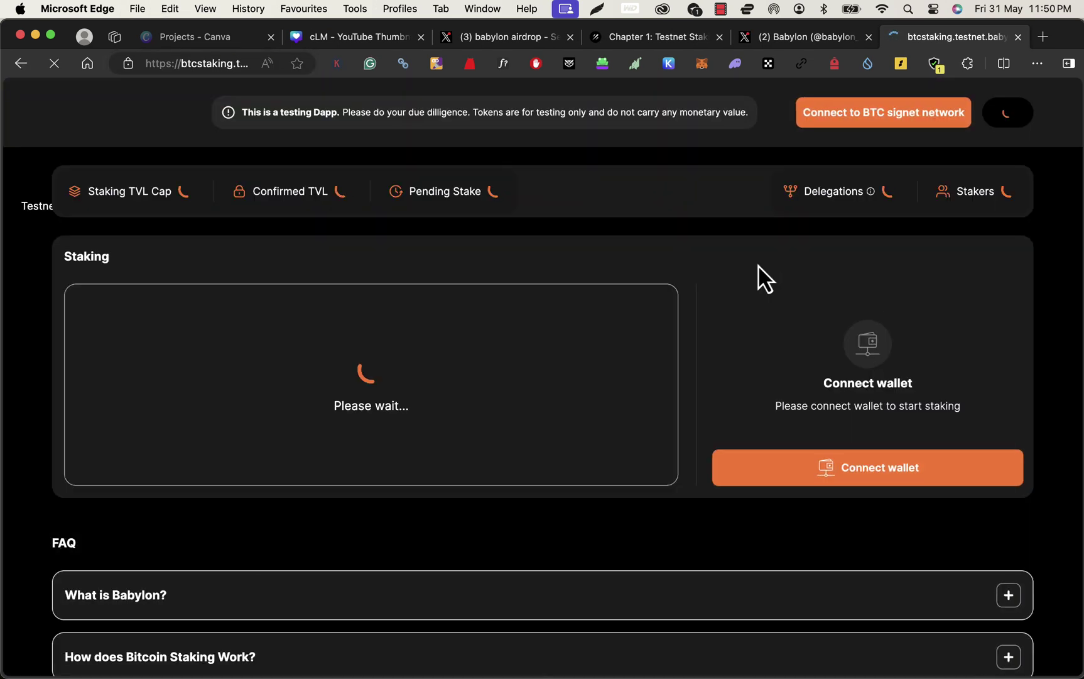
Step: Connect the OKX wallet on Babylon's staking dashboard, which reports the staking cap reached
left_click(852, 119)
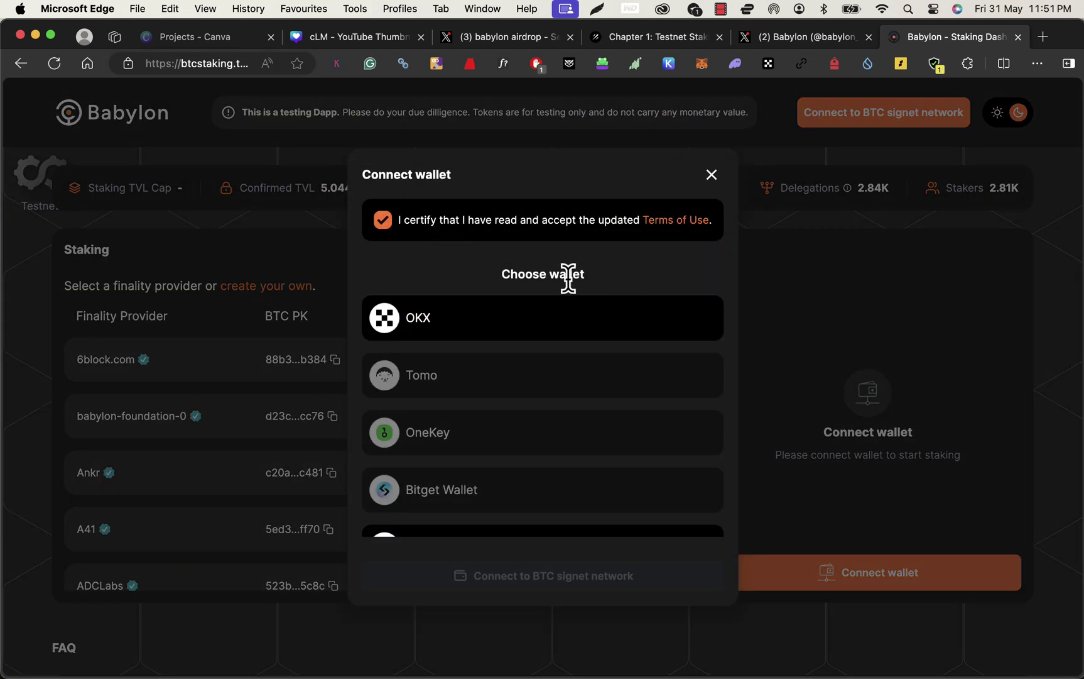
left_click(628, 320)
left_click(579, 577)
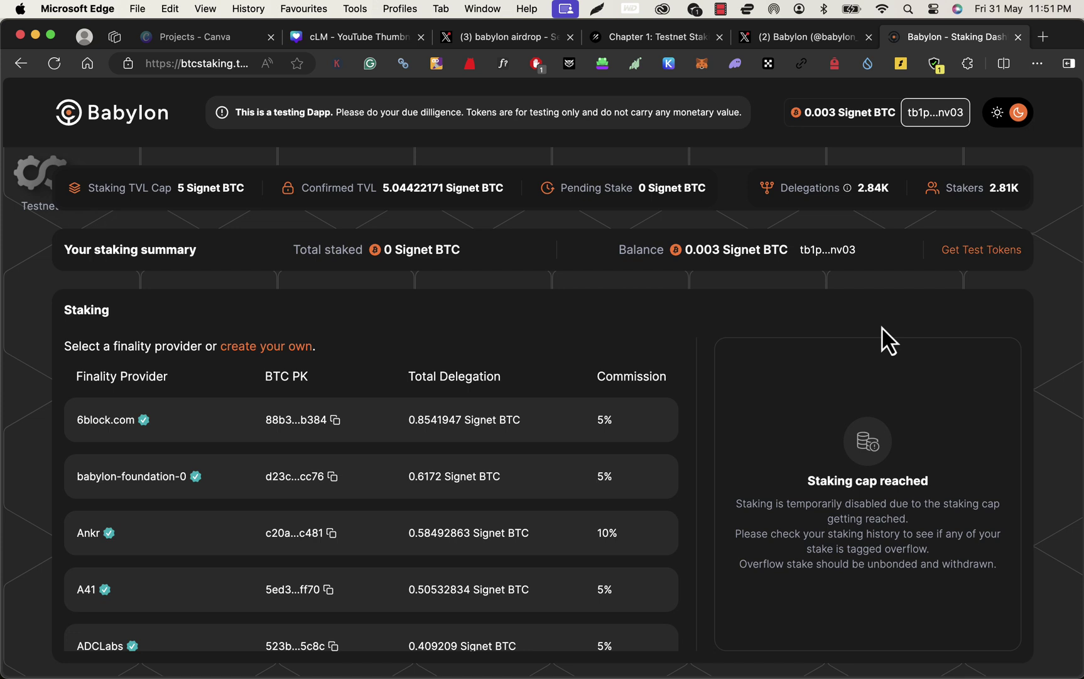
left_click_drag(793, 445, 968, 603)
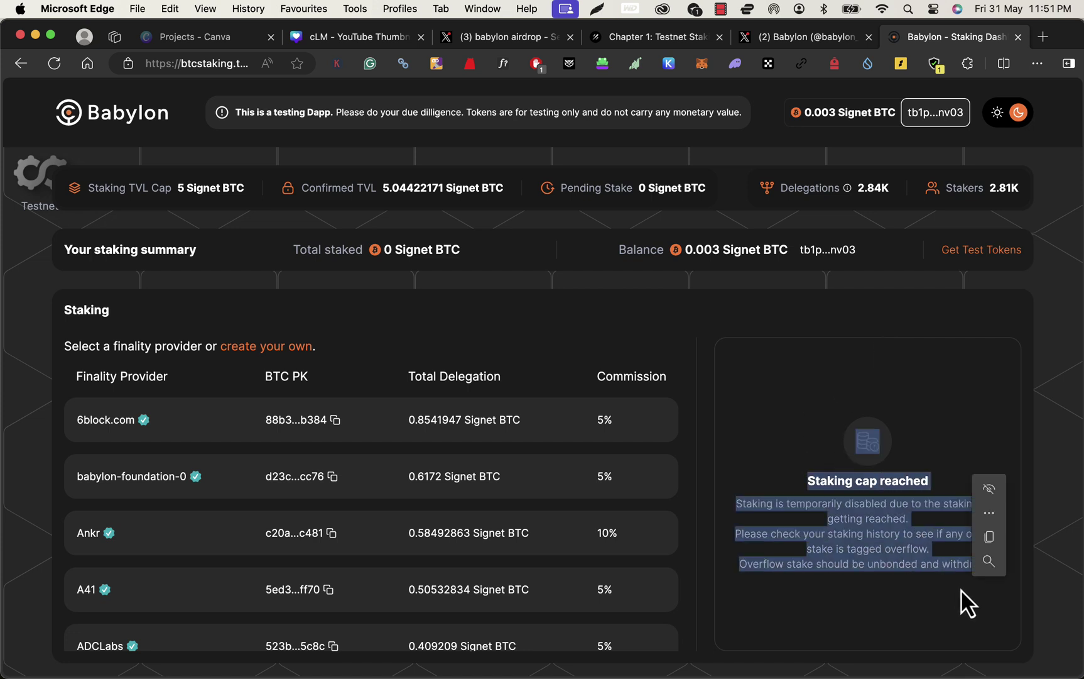
left_click(872, 129)
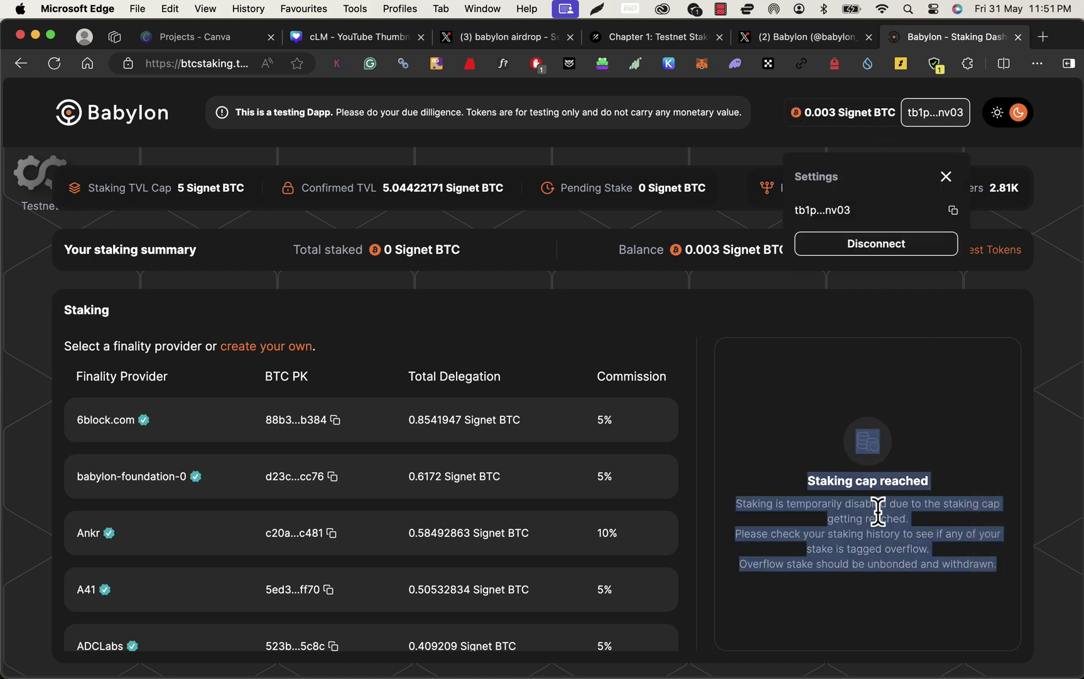
left_click(879, 518)
scroll(816, 439, "down", 3)
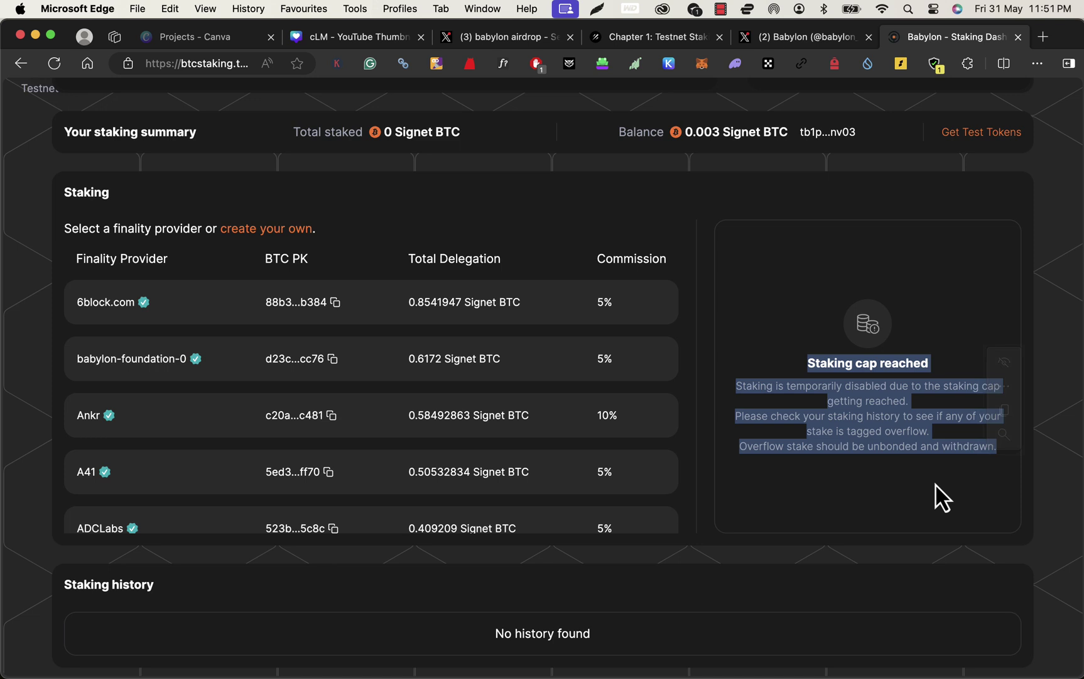
scroll(251, 390, "down", 2)
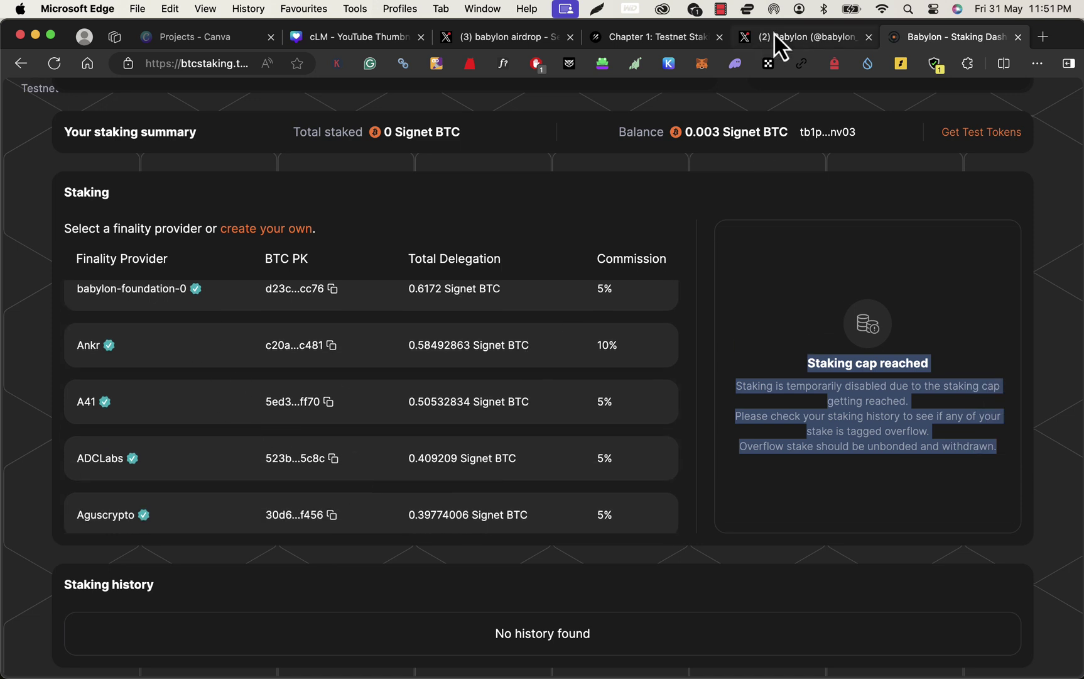
left_click(657, 36)
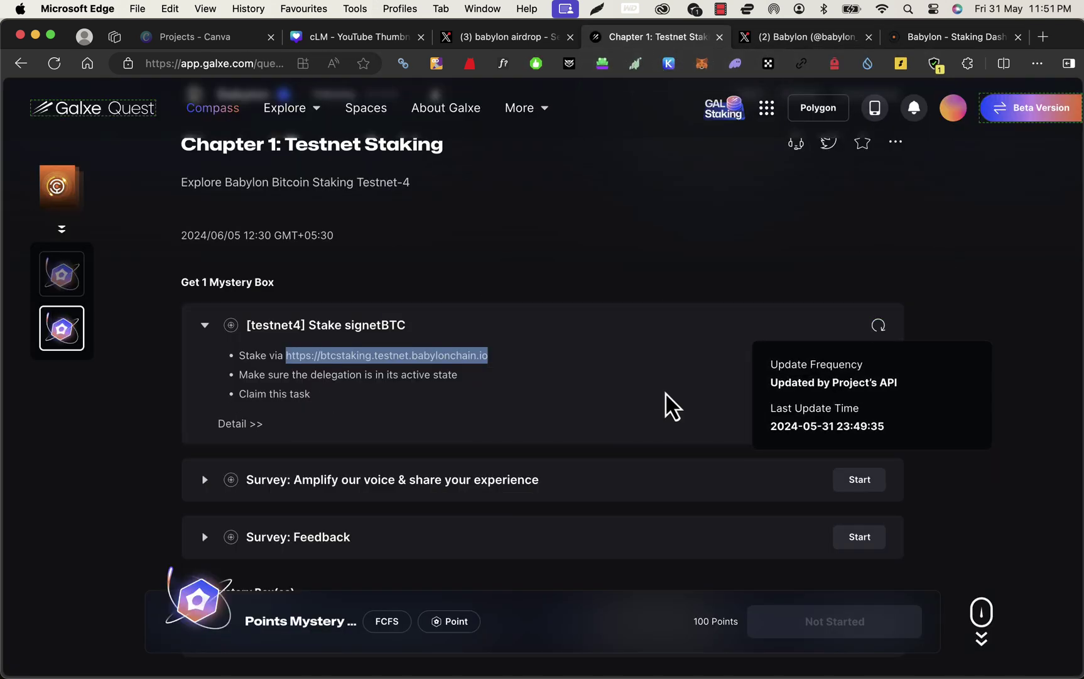
left_click(206, 480)
scroll(472, 476, "down", 2)
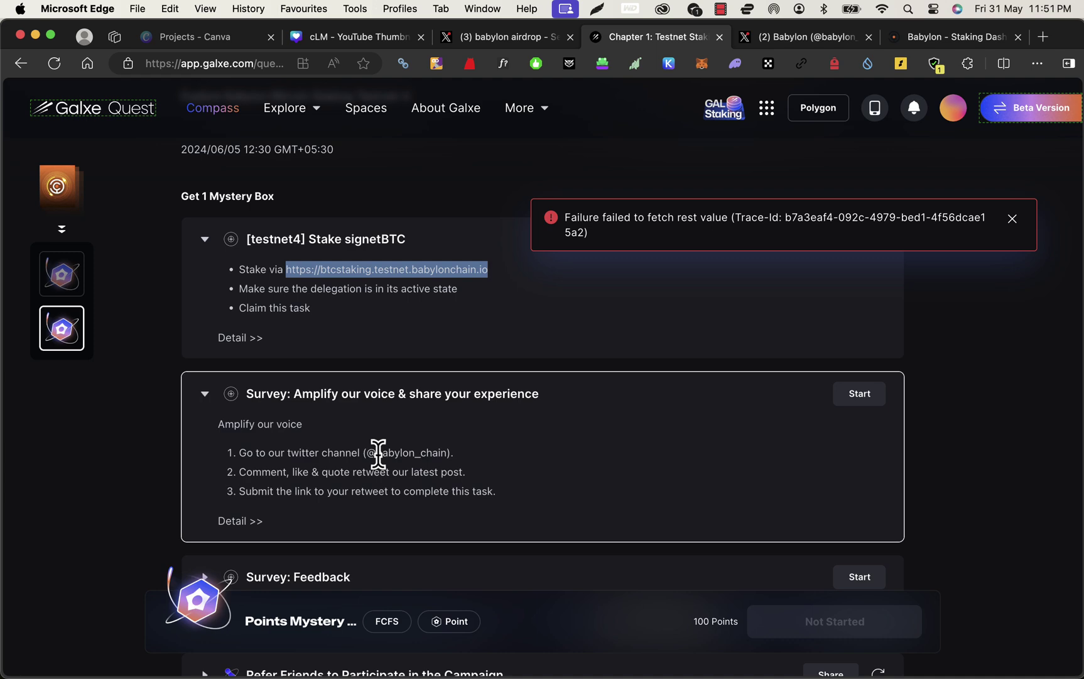
left_click_drag(240, 452, 466, 452)
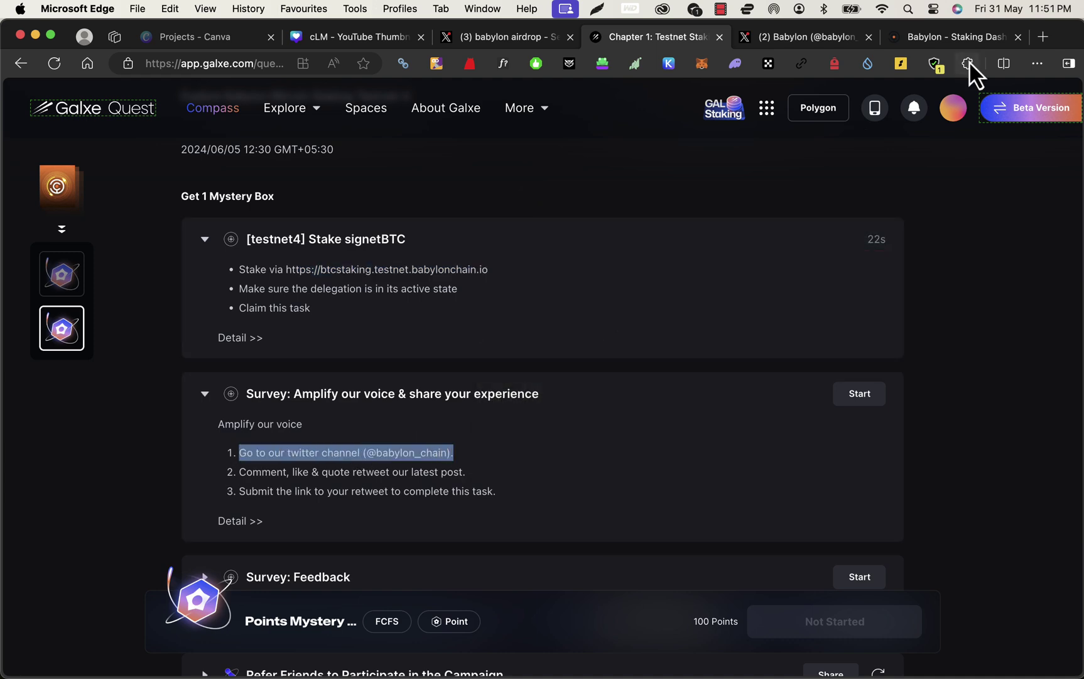
left_click(945, 40)
left_click(797, 37)
left_click(510, 531)
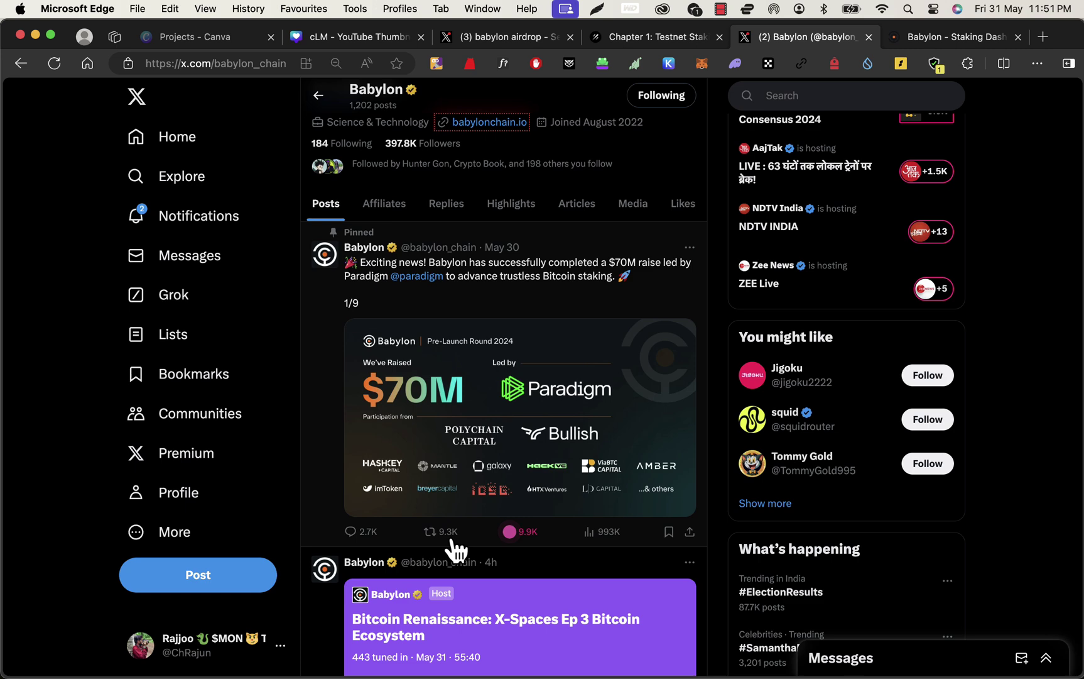
Step: Repost Babylon's pinned $70M raise post and reply 'Crazy development, team :)'
left_click(431, 531)
left_click(432, 539)
left_click(374, 530)
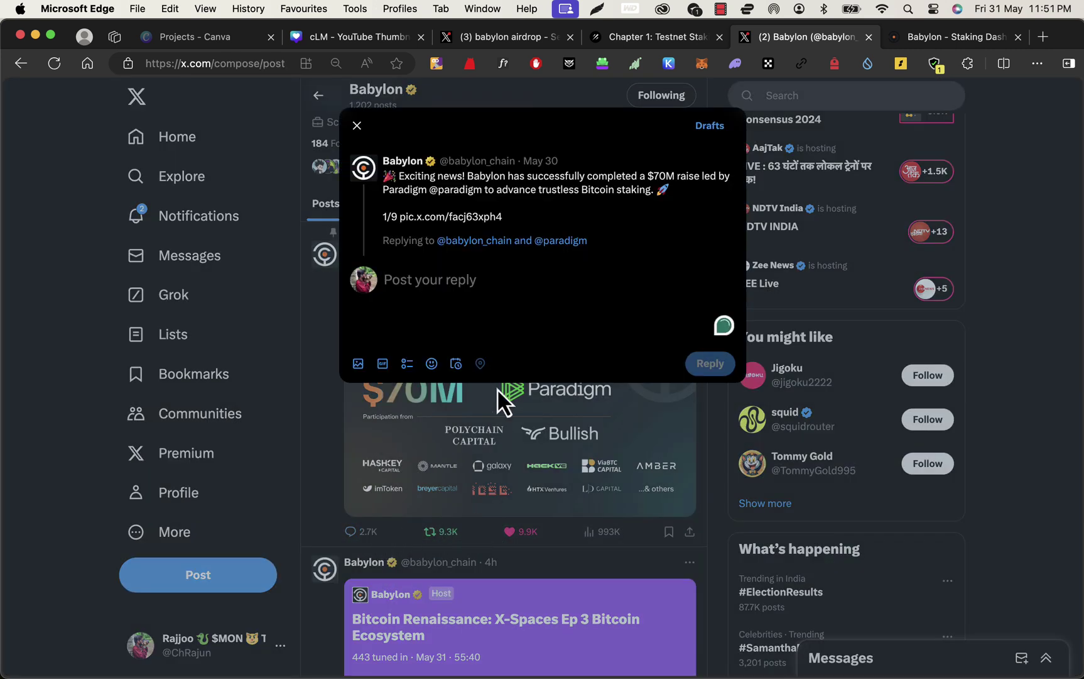
type("Crazy deve")
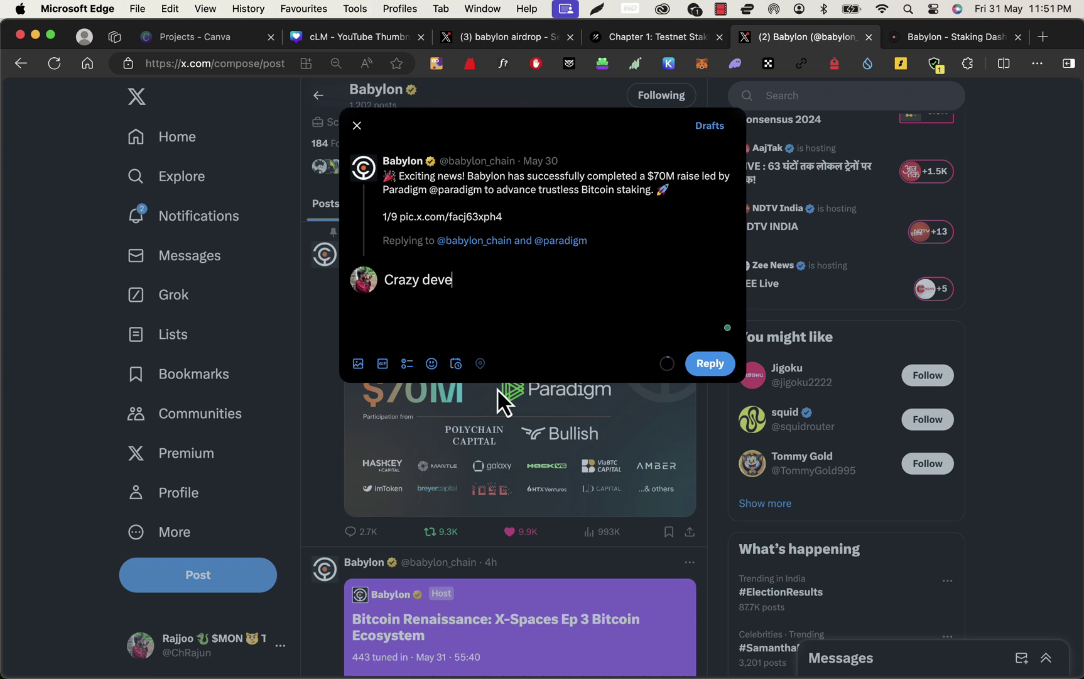
type("lopment, team :")
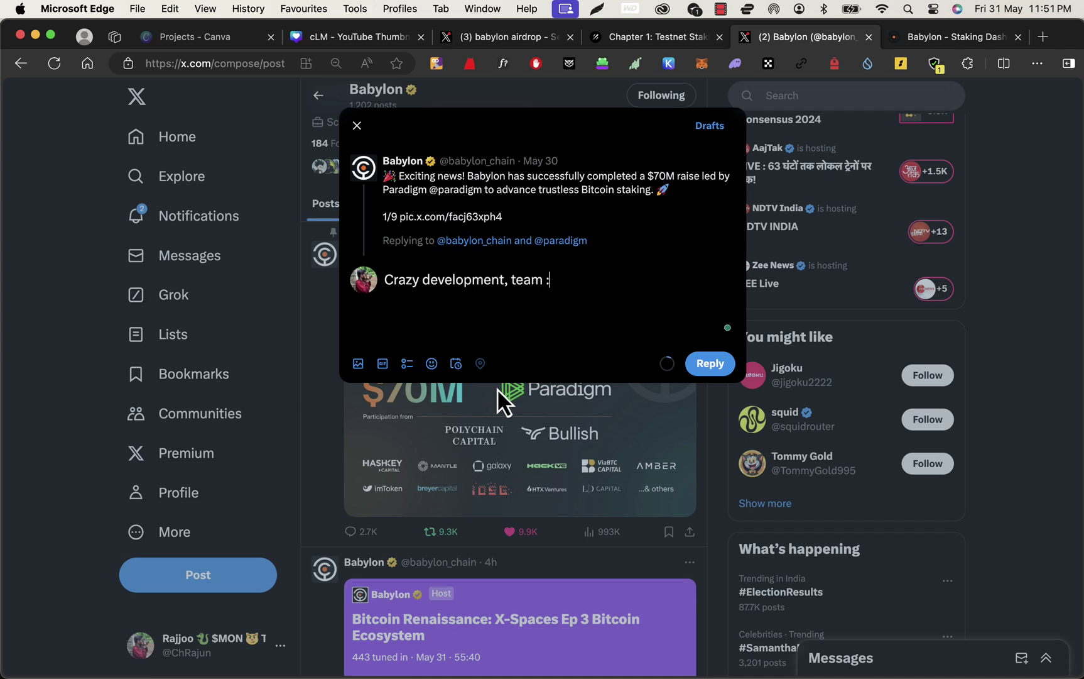
type(")")
left_click(708, 365)
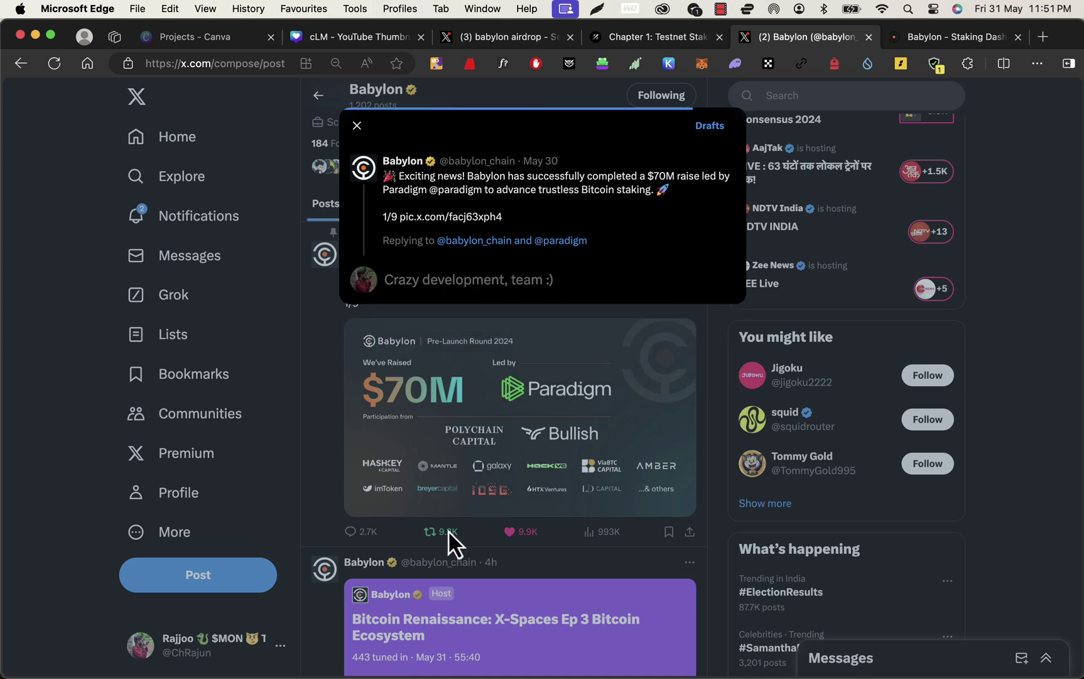
Step: Quote-post it with 'Looking forward to the wonderful development of Babylon😍' and view the new post
left_click(448, 540)
left_click(442, 567)
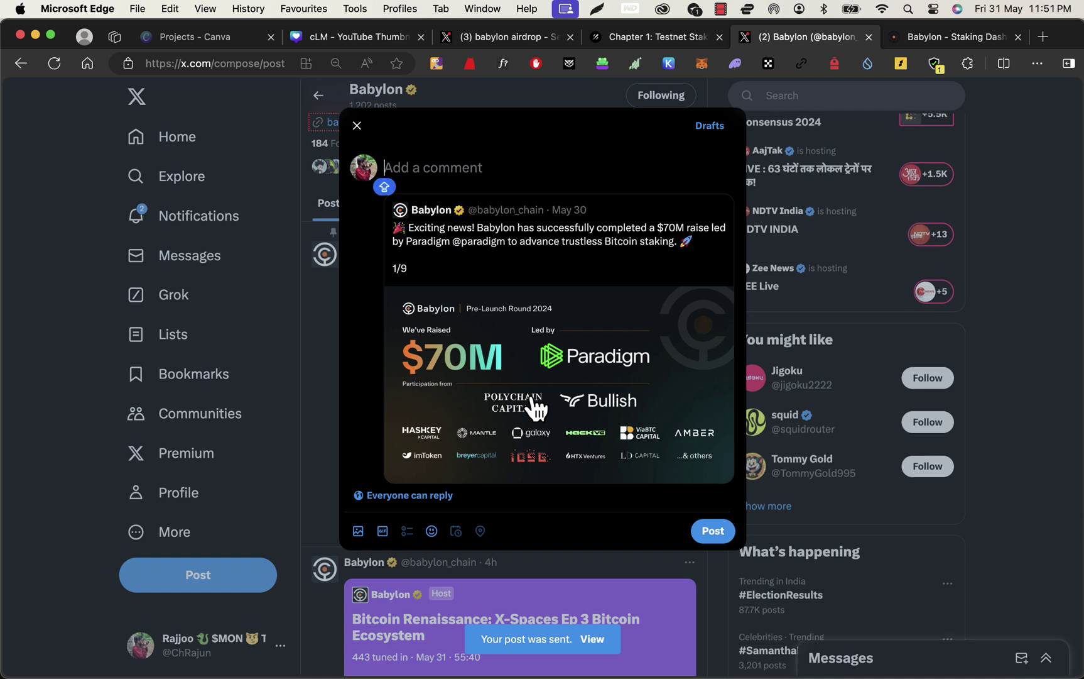
type("Looking forward to the wonderful development of Ba")
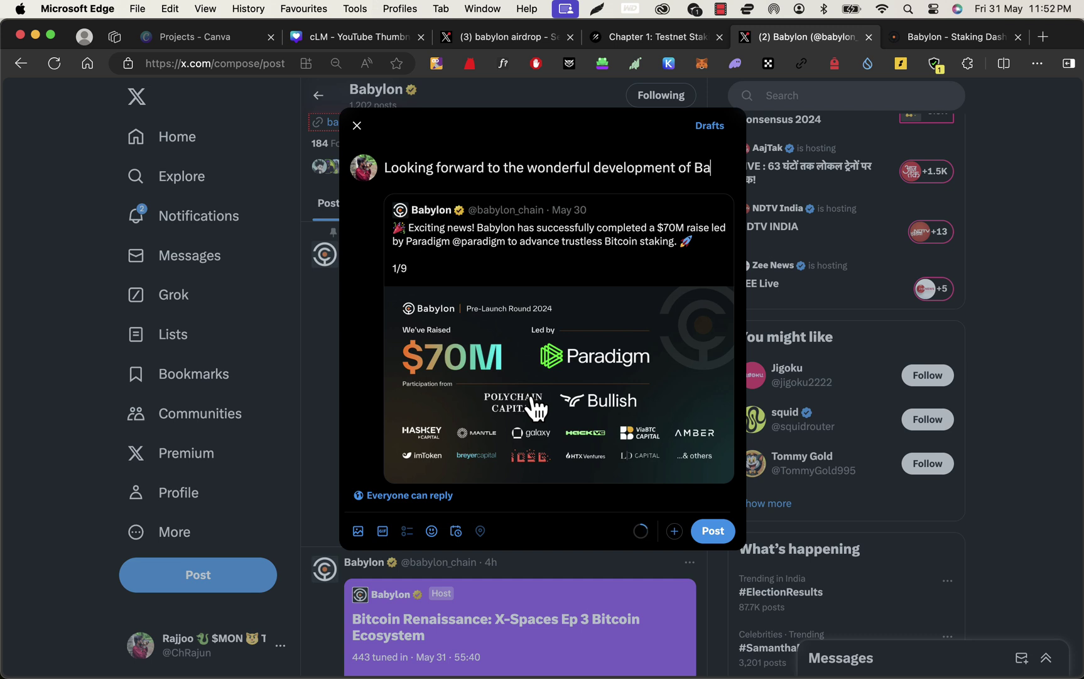
type("bylon")
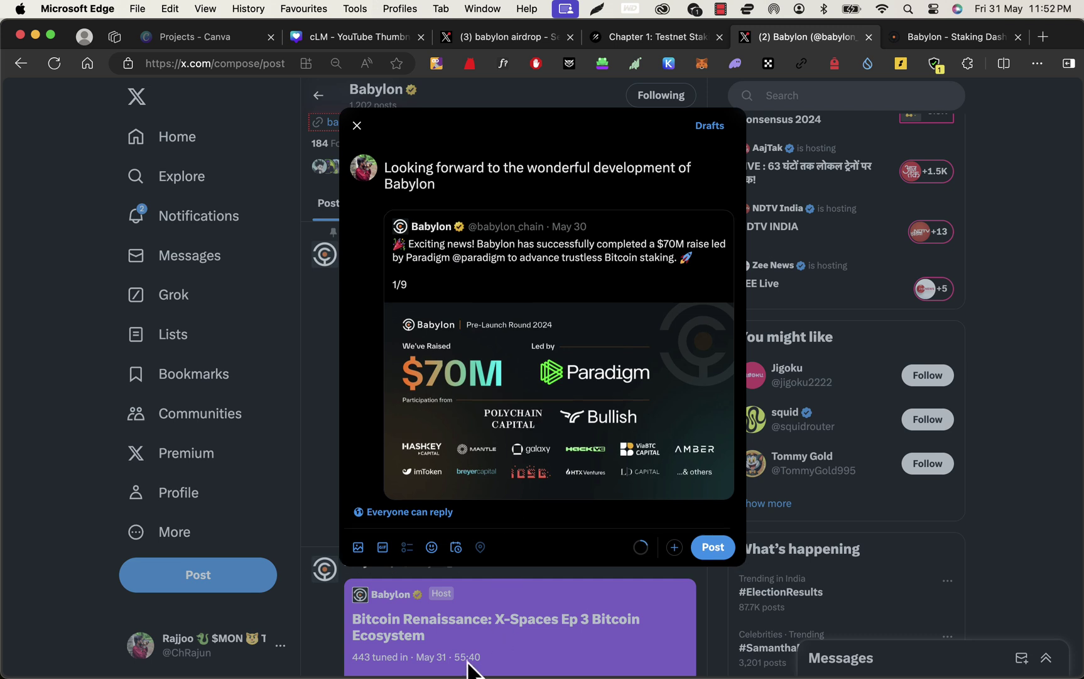
left_click(431, 547)
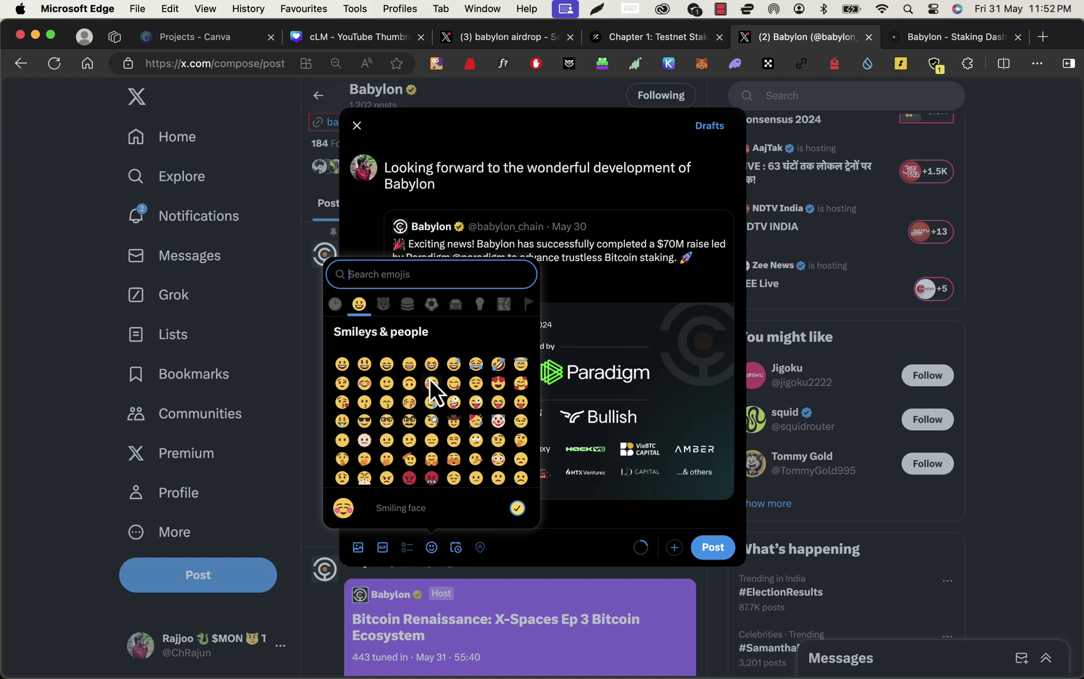
left_click(543, 314)
left_click(712, 546)
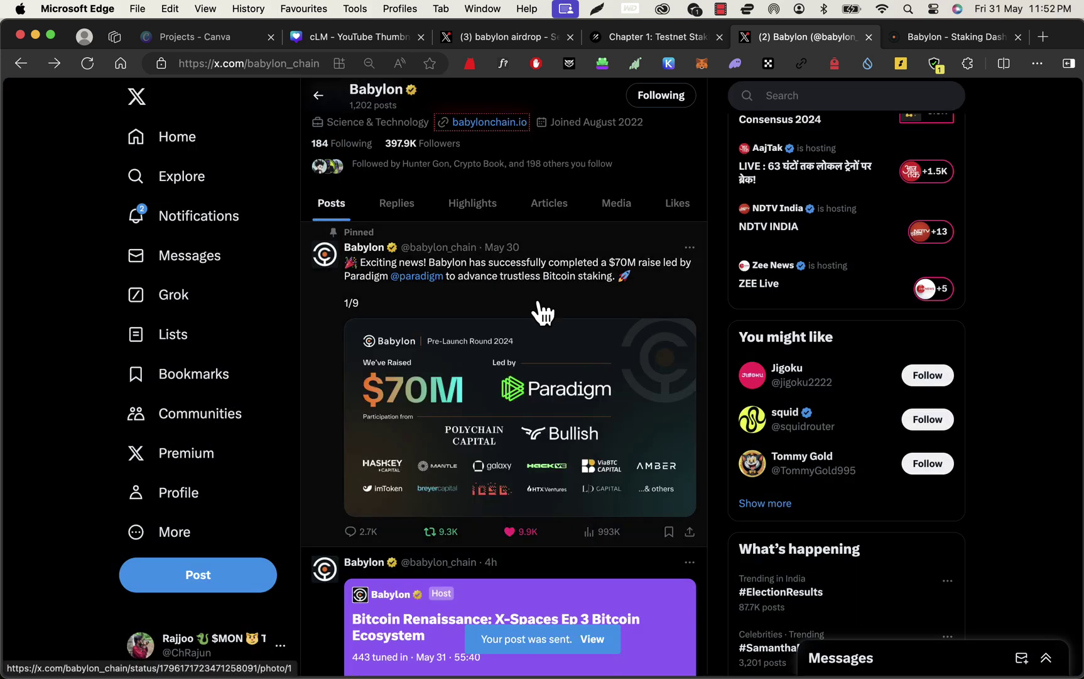
left_click(596, 642)
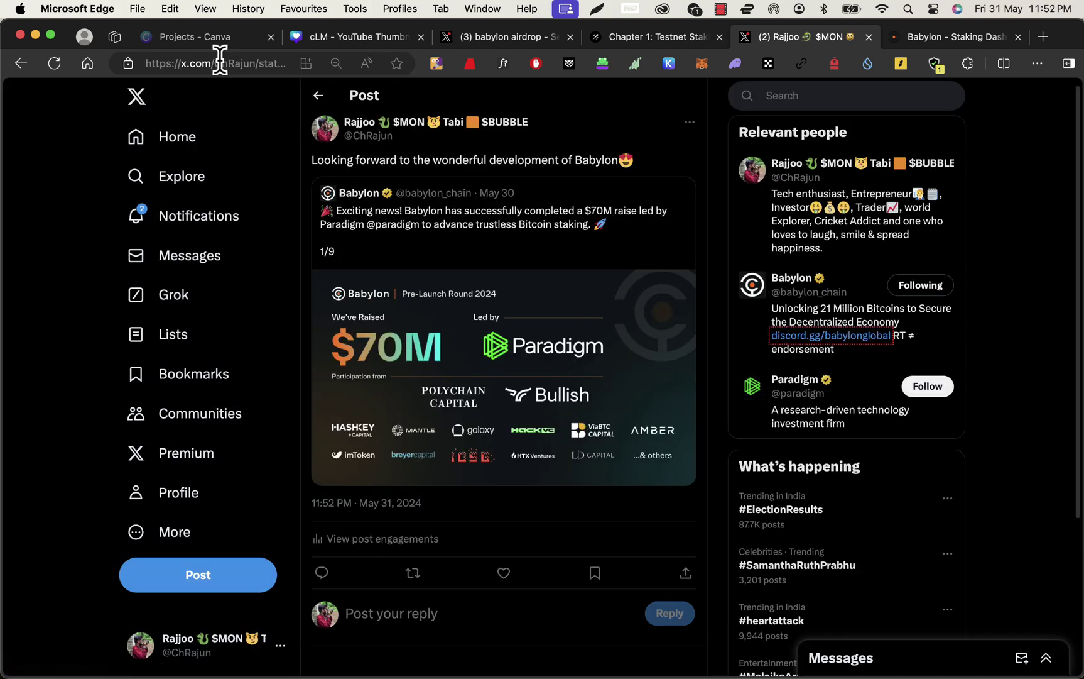
Step: Copy the quote post's link, close the X tab, and get back to the Galxe Amplify survey
left_click(220, 61)
key("super+w")
left_click(780, 40)
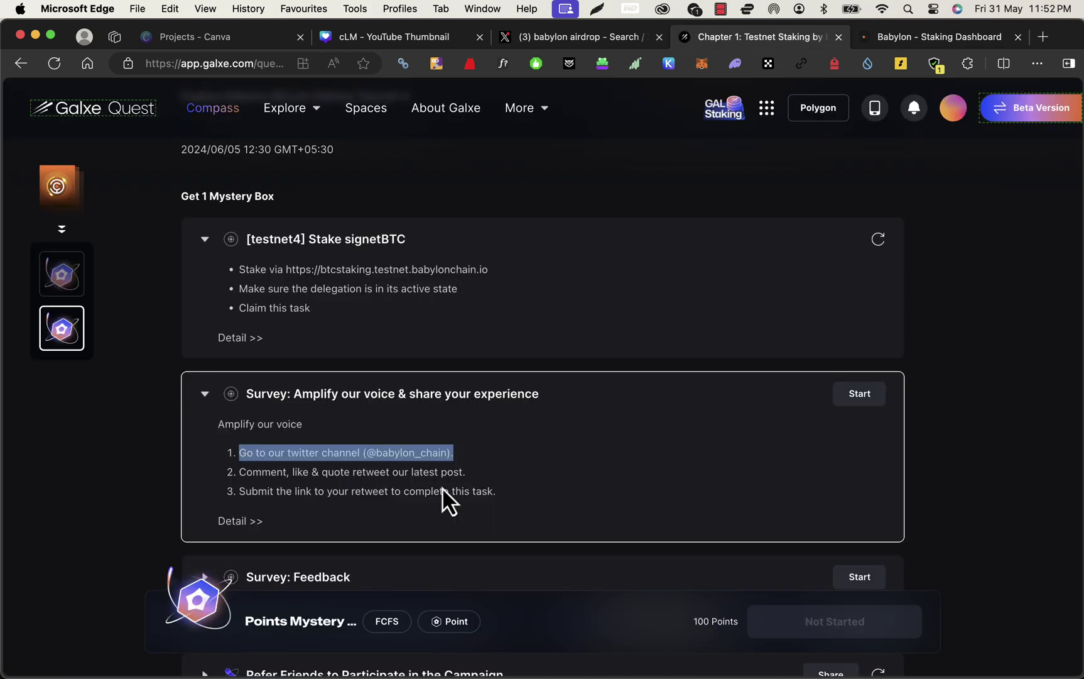
left_click(247, 523)
left_click(692, 37)
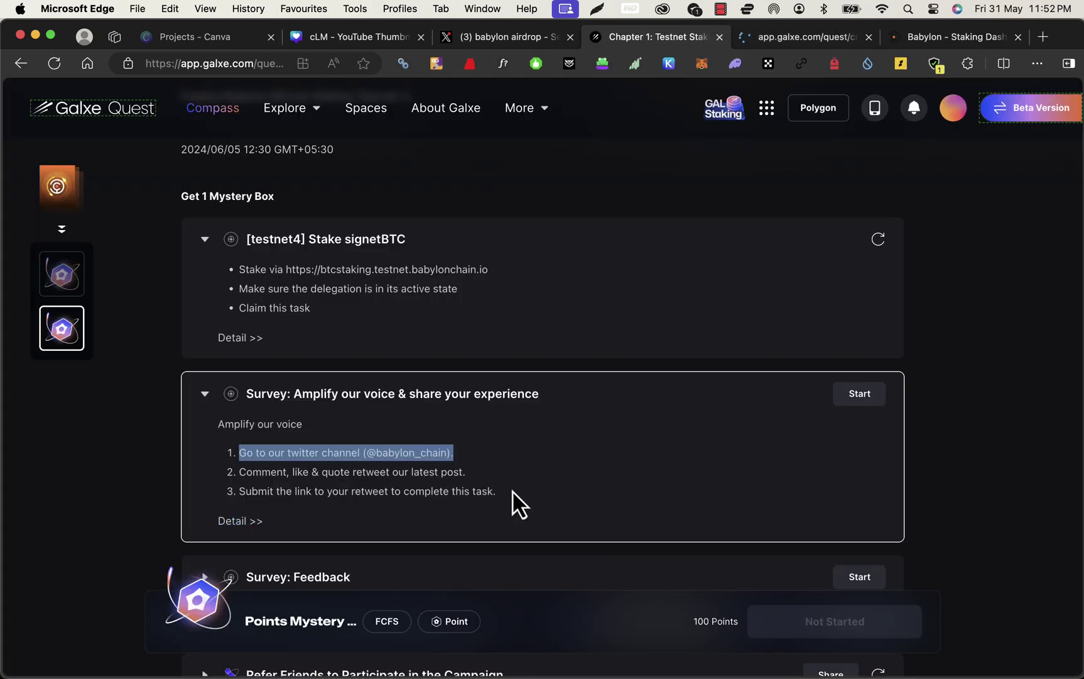
scroll(375, 443, "down", 2)
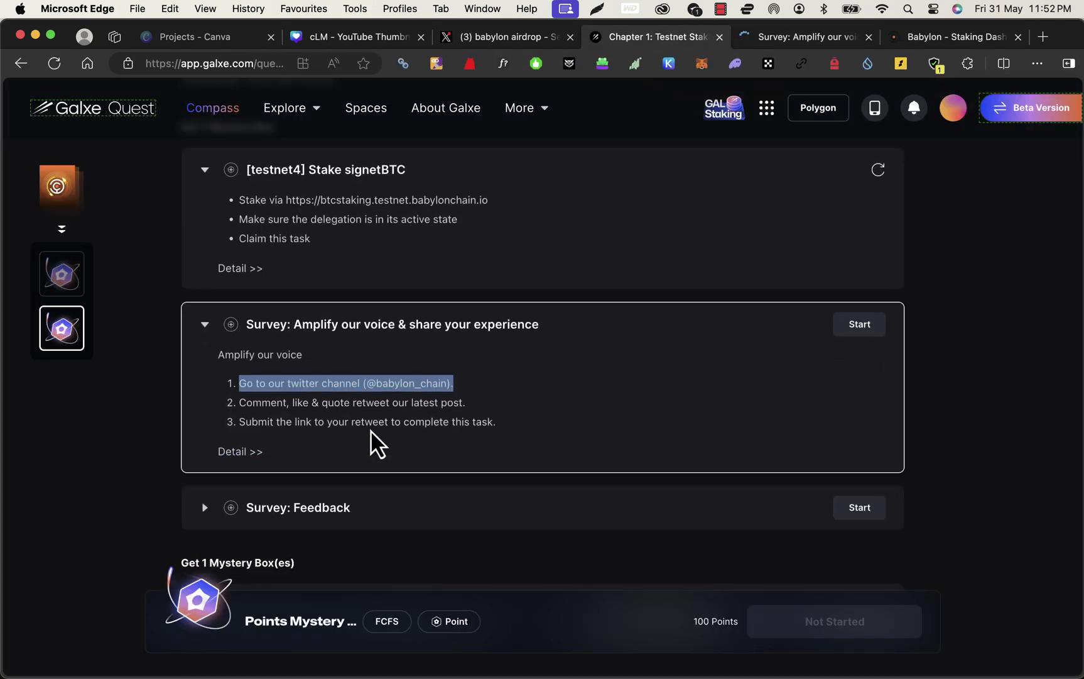
left_click(781, 38)
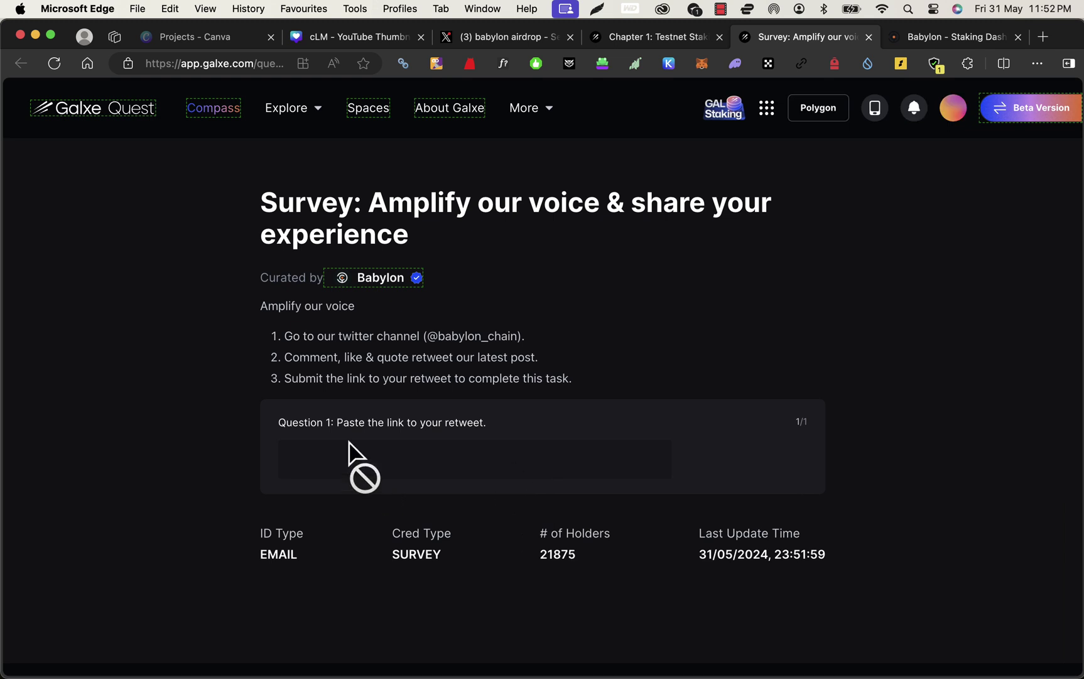
left_click(371, 278)
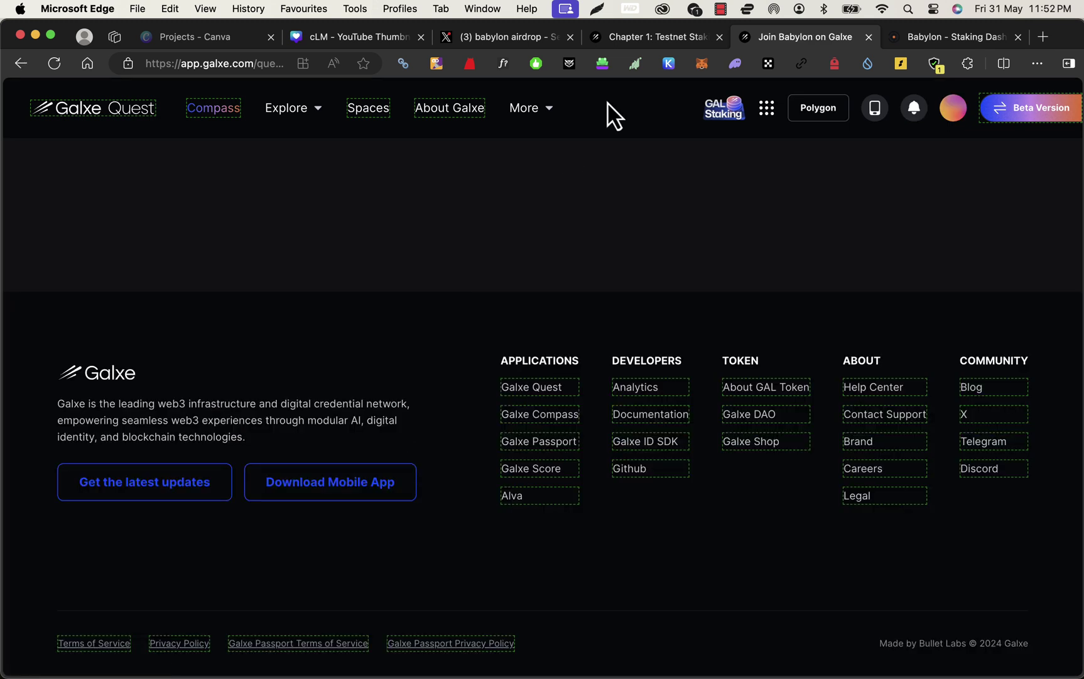
key("super+w")
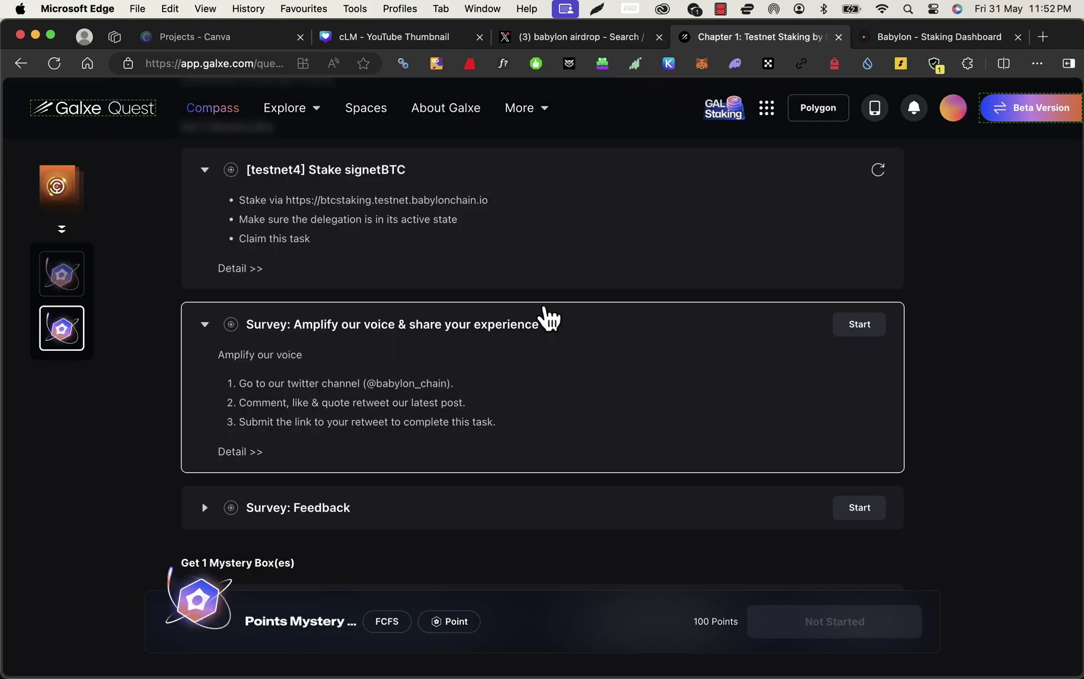
Step: Submit the quote-repost link as the Amplify our voice survey answer
left_click(845, 323)
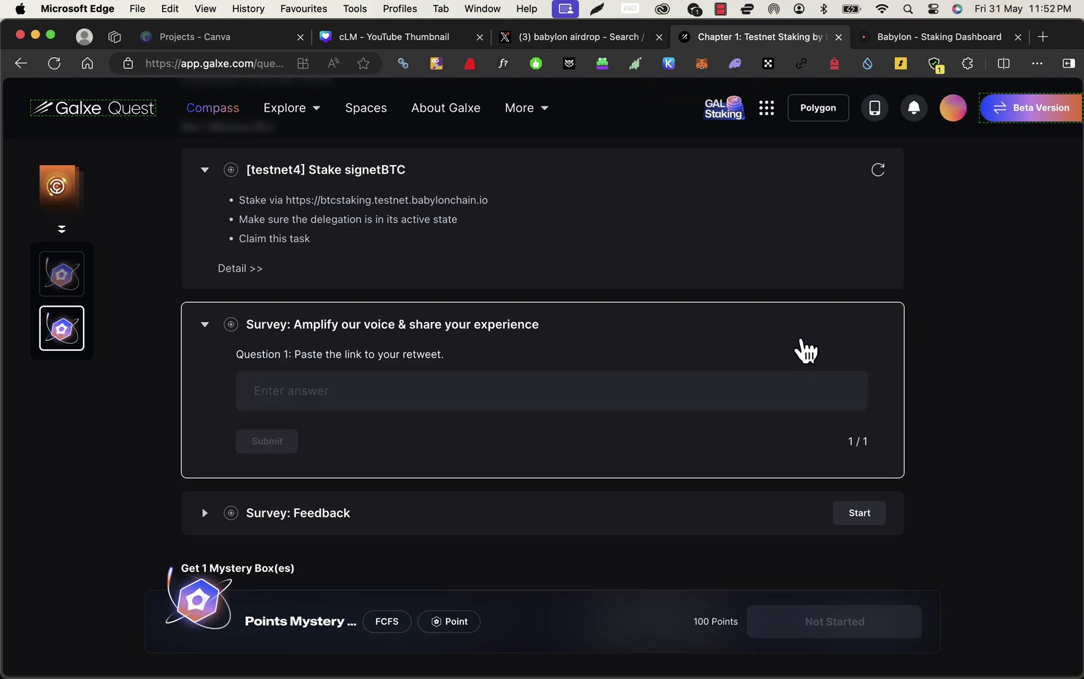
left_click(358, 378)
key("super+v")
left_click(261, 442)
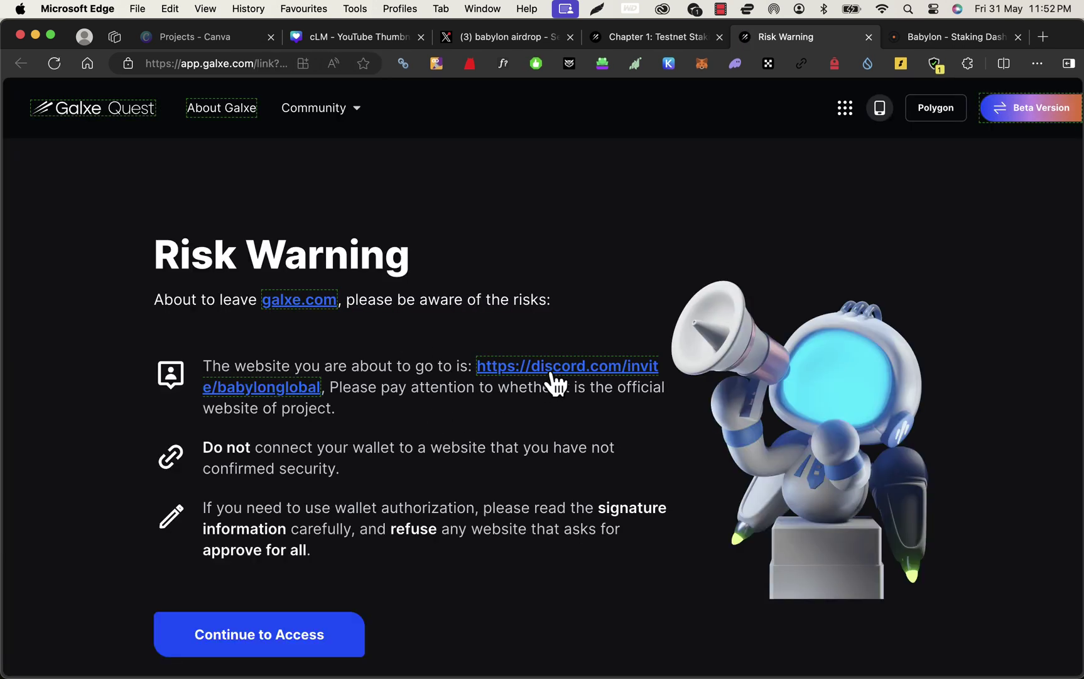
Step: Post 'Loving the updates from team. Great going, Guys.' in Babylon's Discord #feedback and copy its message link
left_click(550, 376)
left_click(763, 37)
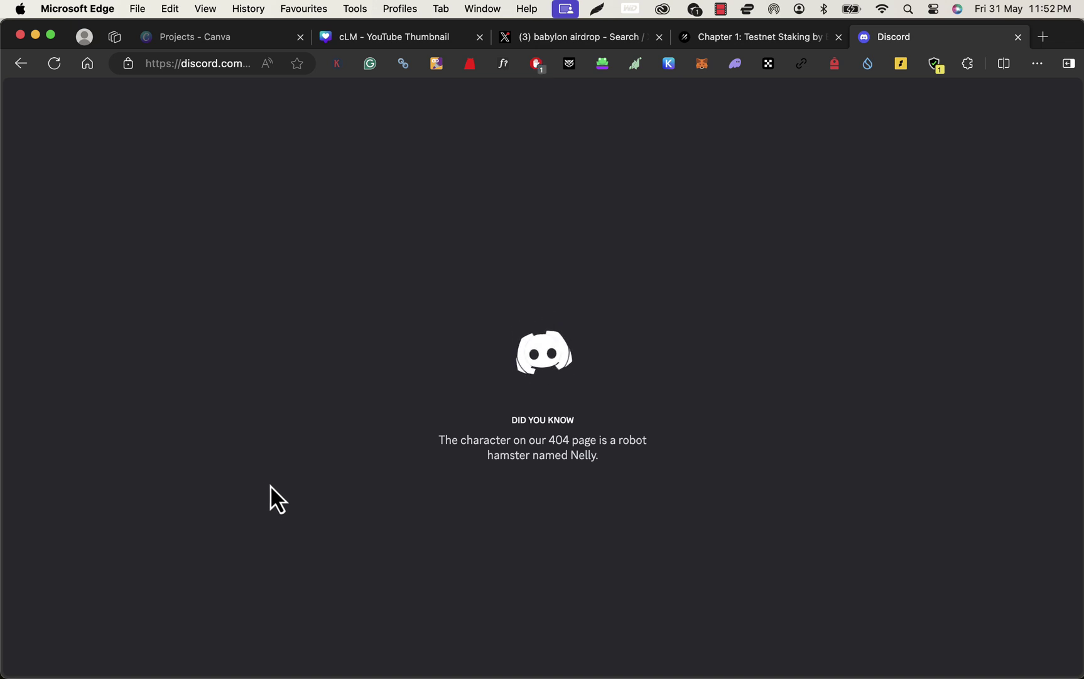
left_click(165, 529)
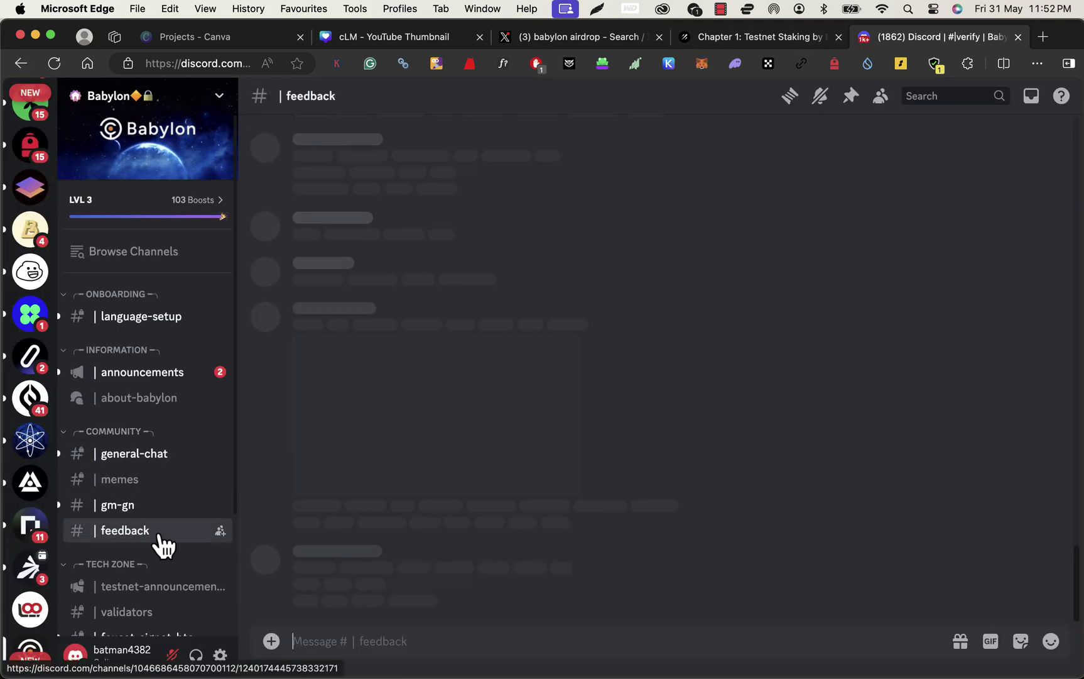
left_click(458, 640)
type("4oving the")
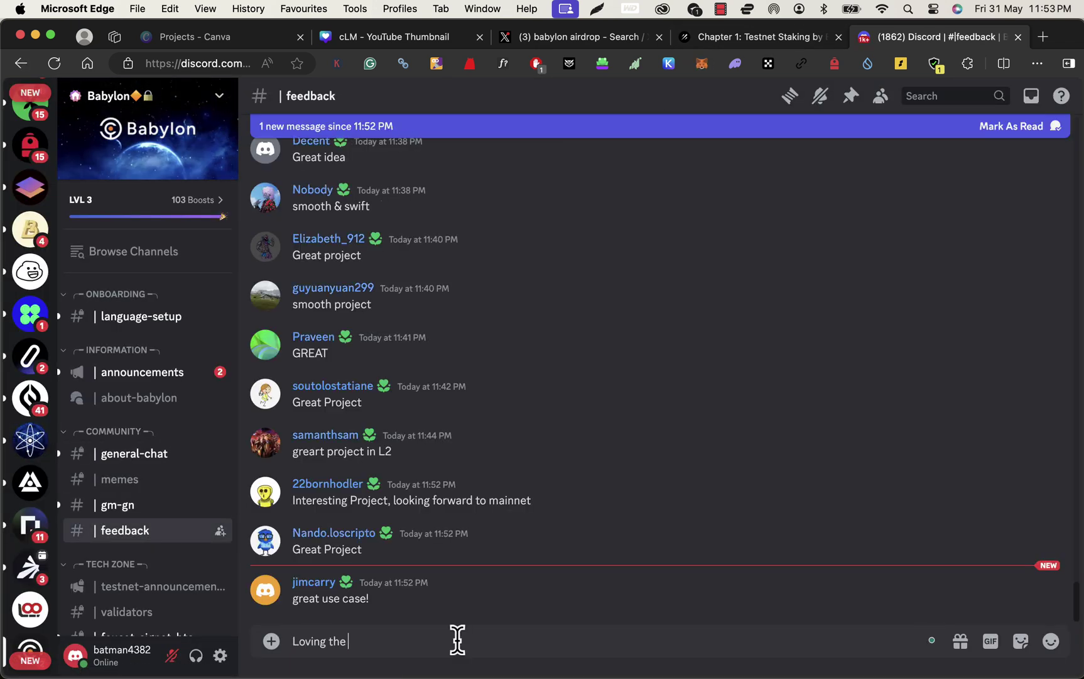
type(" updates from te")
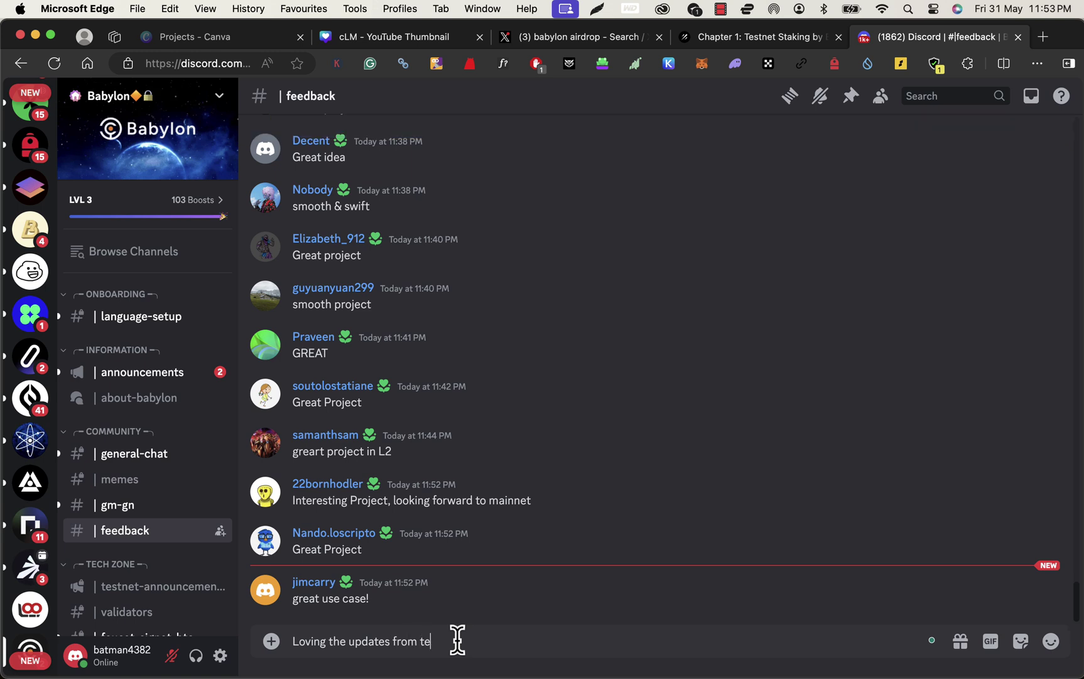
type("am. Great going, Guys.")
key("Return")
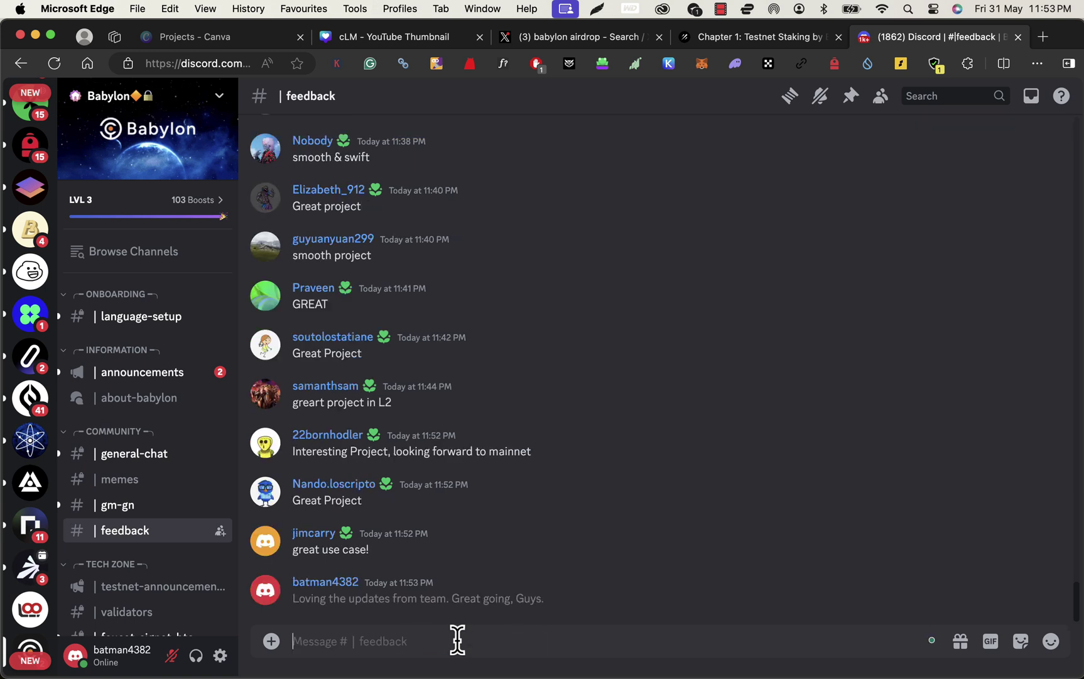
left_click(1049, 572)
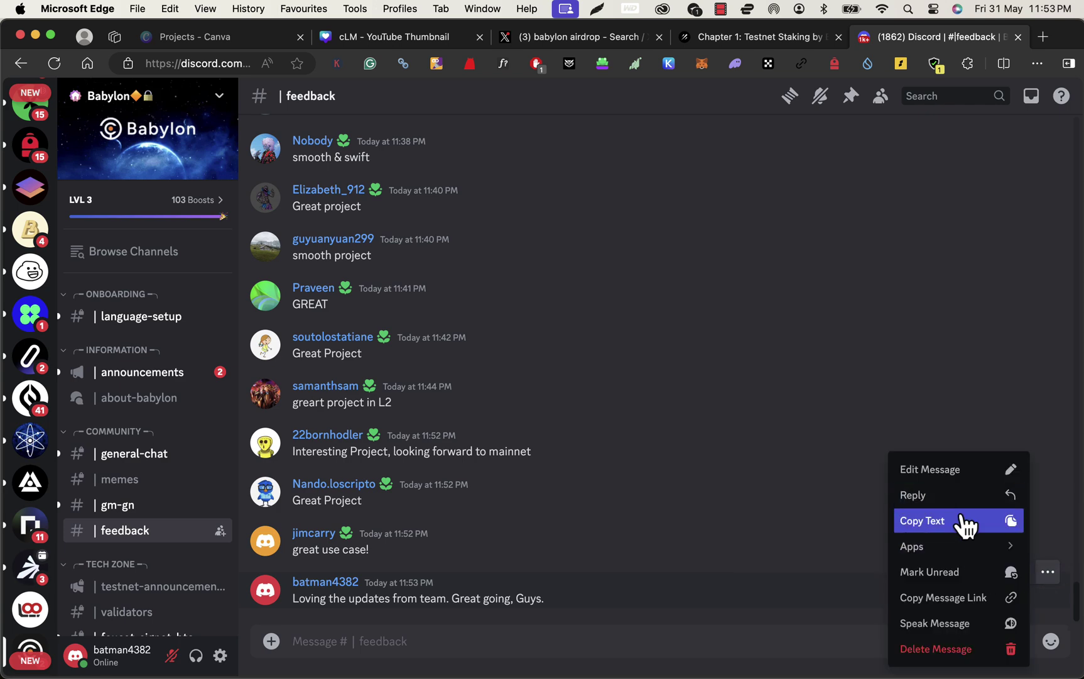
left_click(971, 594)
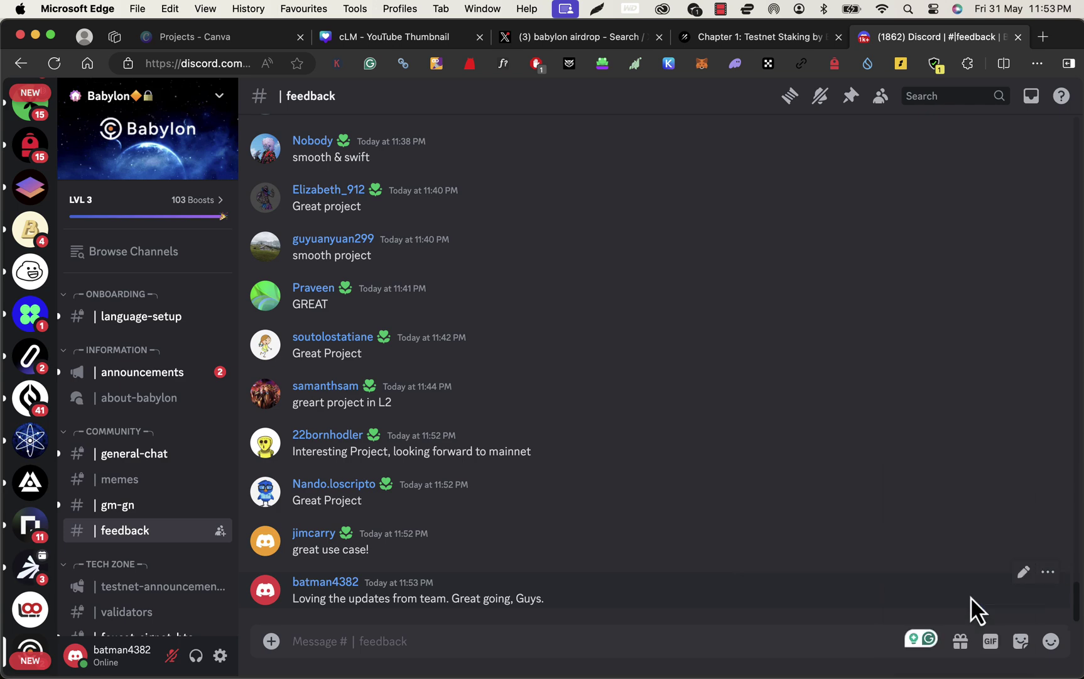
Step: Submit the Discord message link as the Survey: Feedback answer in Galxe
left_click(749, 42)
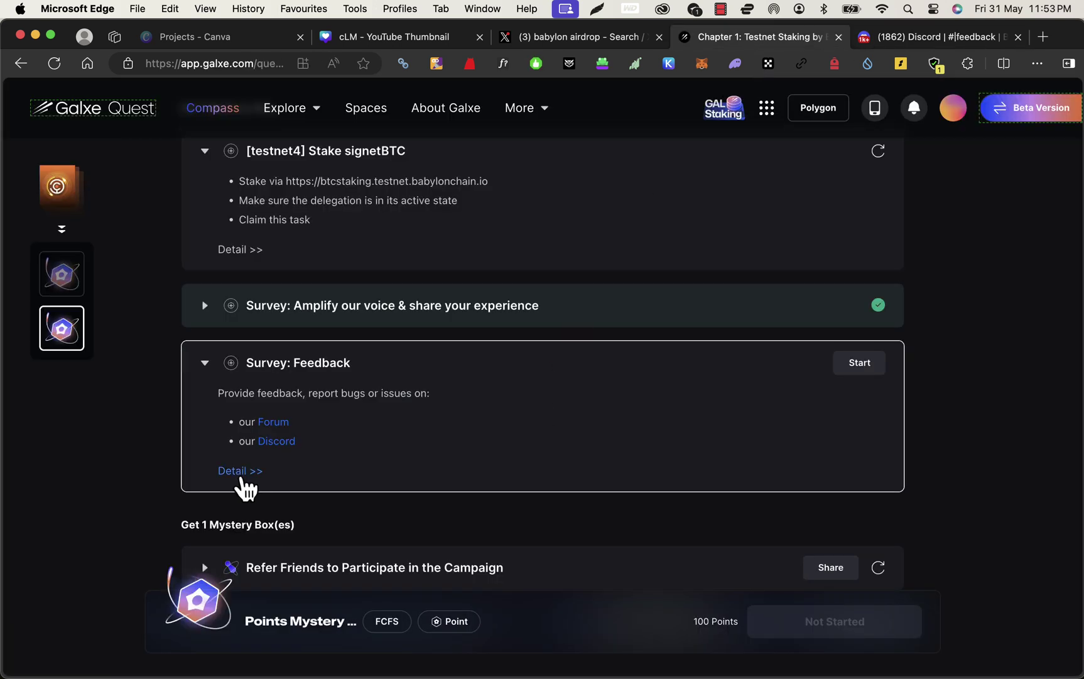
left_click(859, 364)
left_click(525, 429)
key("super+v")
left_click(280, 479)
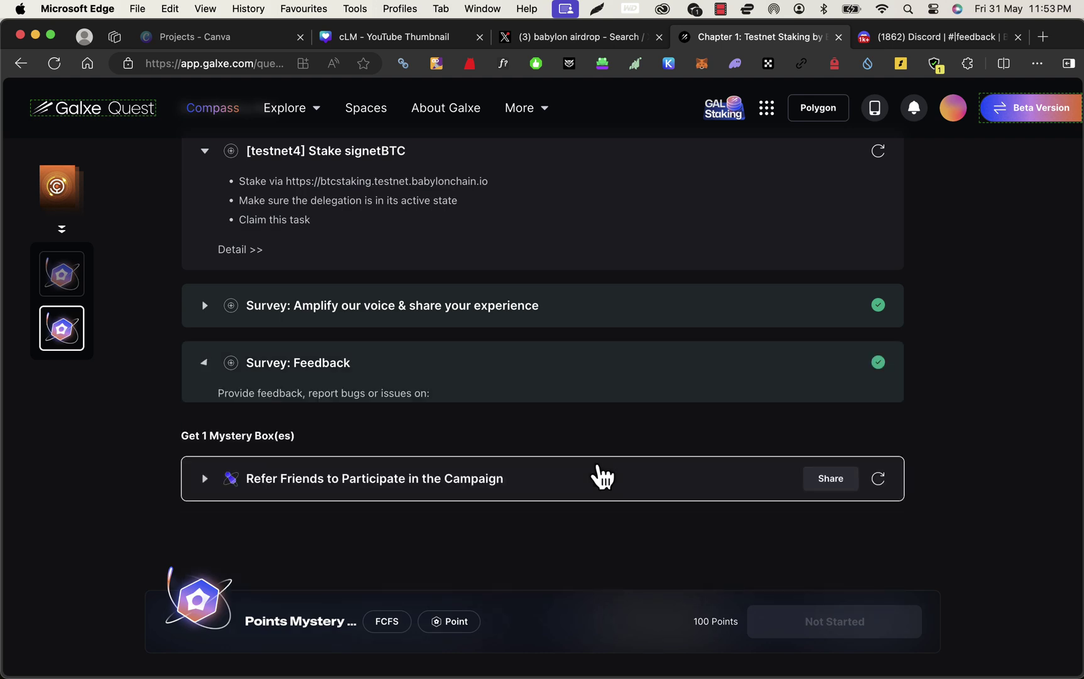
Step: Copy the Chapter 1 Refer Friends referral link from its Share options
left_click(827, 460)
scroll(1005, 464, "down", 2)
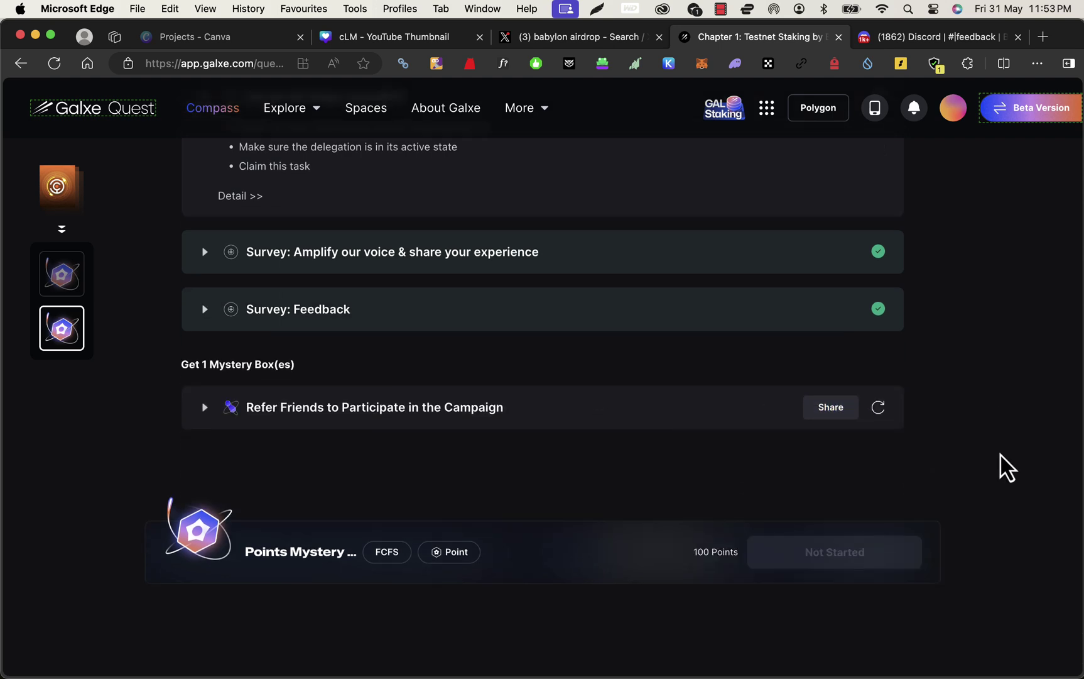
left_click(832, 409)
left_click(743, 493)
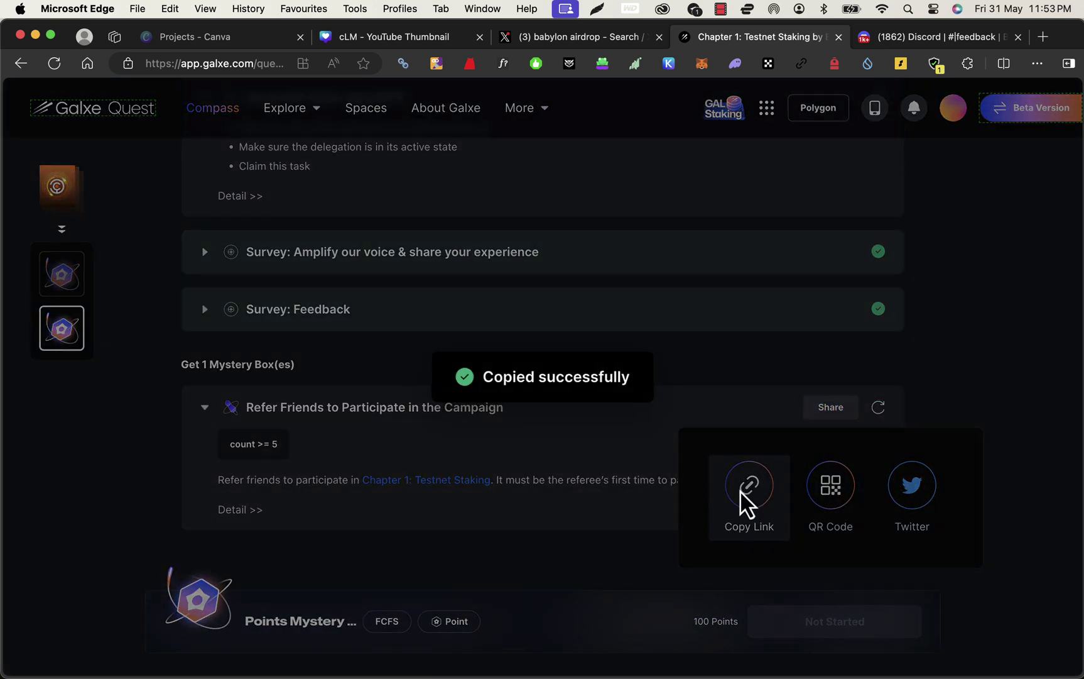